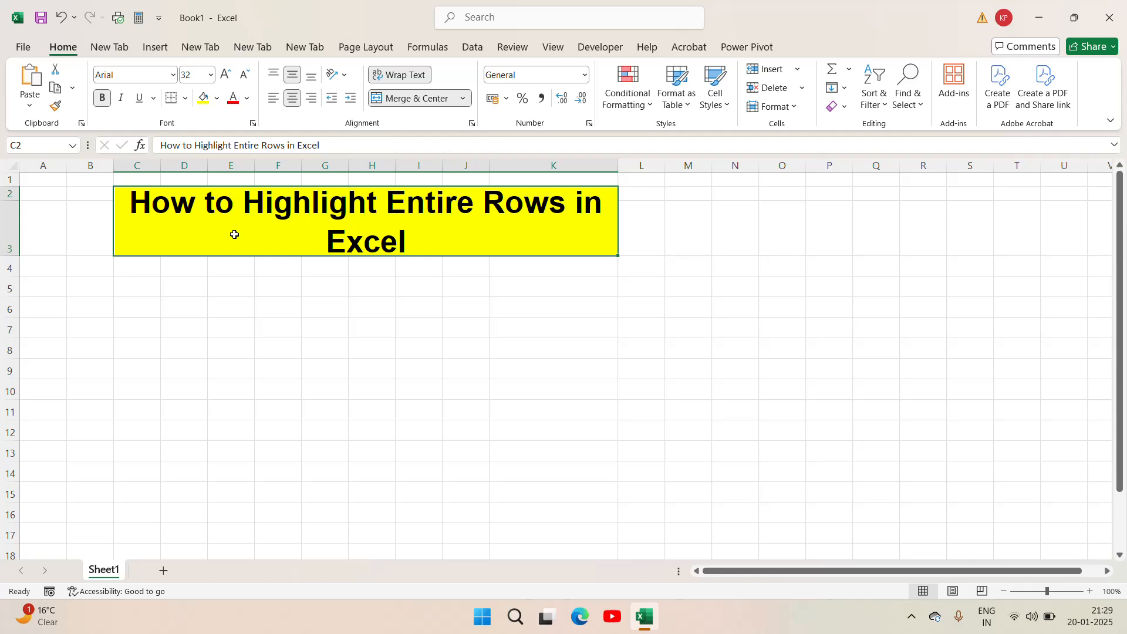
# - Enter the header "Task Name" in cell C5 and widen column C well beyond the text
pyautogui.click(147, 290)
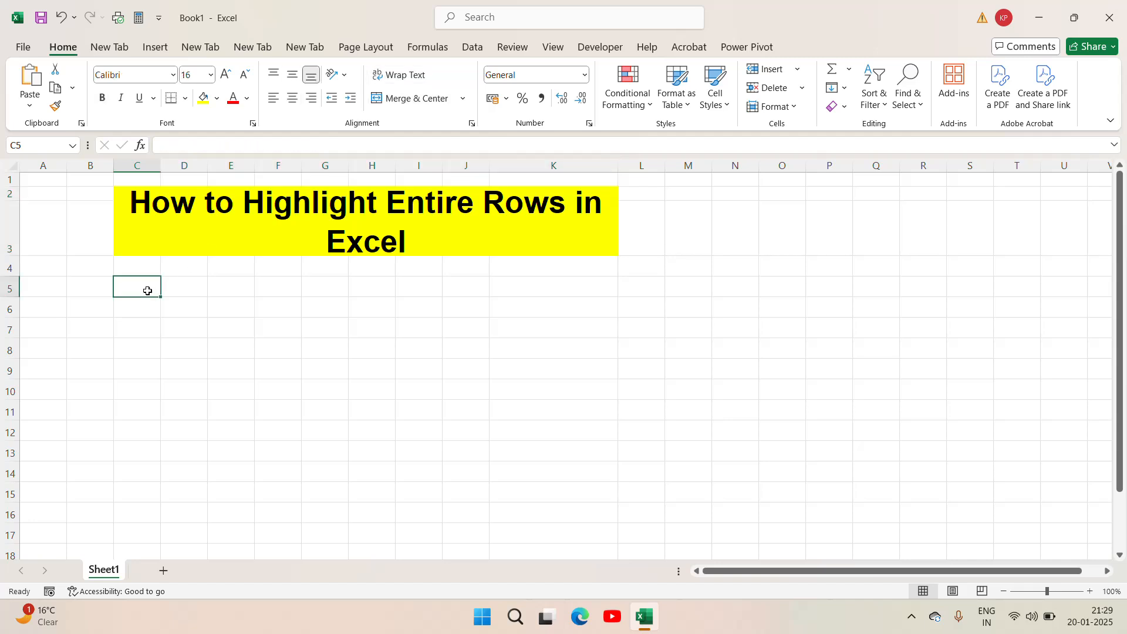
pyautogui.write('Task')
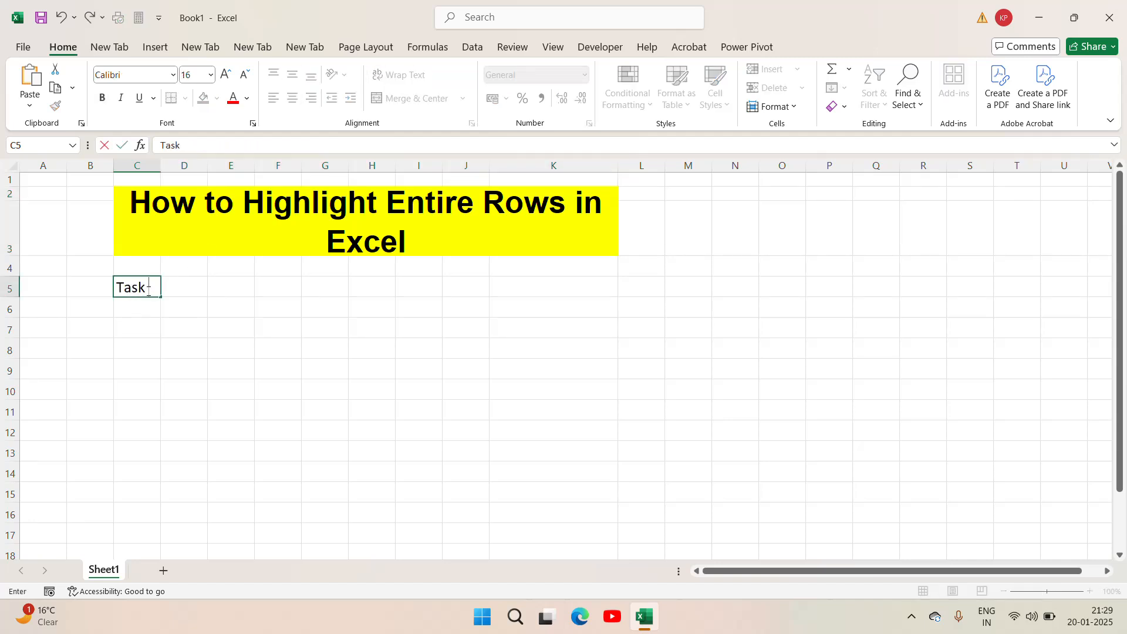
pyautogui.write(' Nam')
pyautogui.press('BackSpace')
pyautogui.write('ame')
pyautogui.press('Return')
pyautogui.click(150, 288)
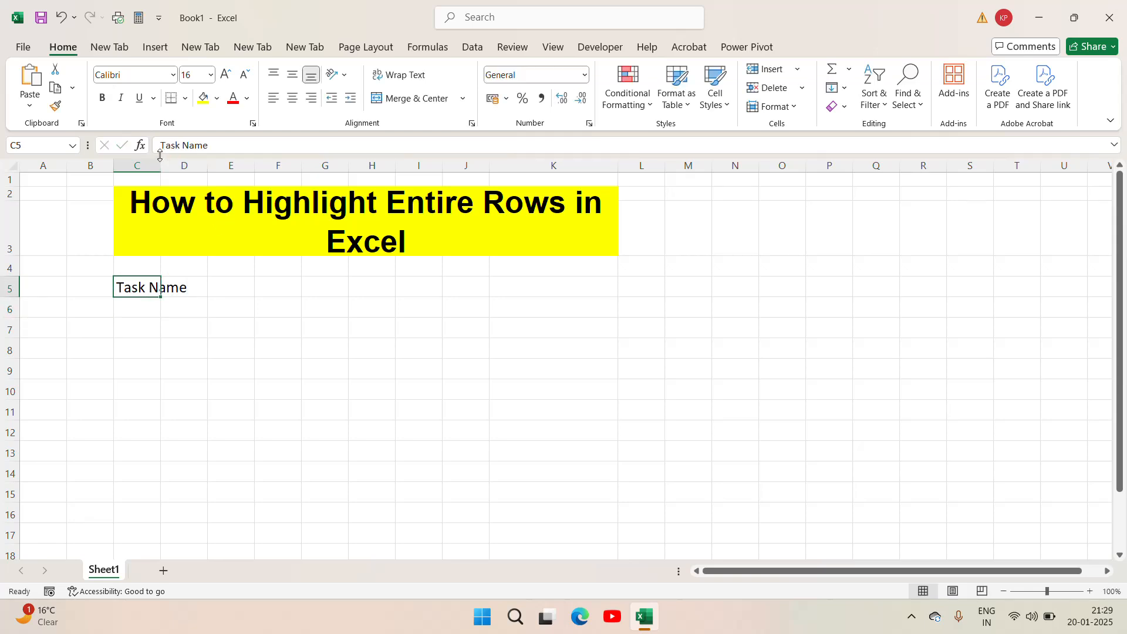
pyautogui.moveTo(159, 160); pyautogui.dragTo(280, 144)
# - Enter the header "Task Status" in cell D5 and widen column D to fit it
pyautogui.click(315, 289)
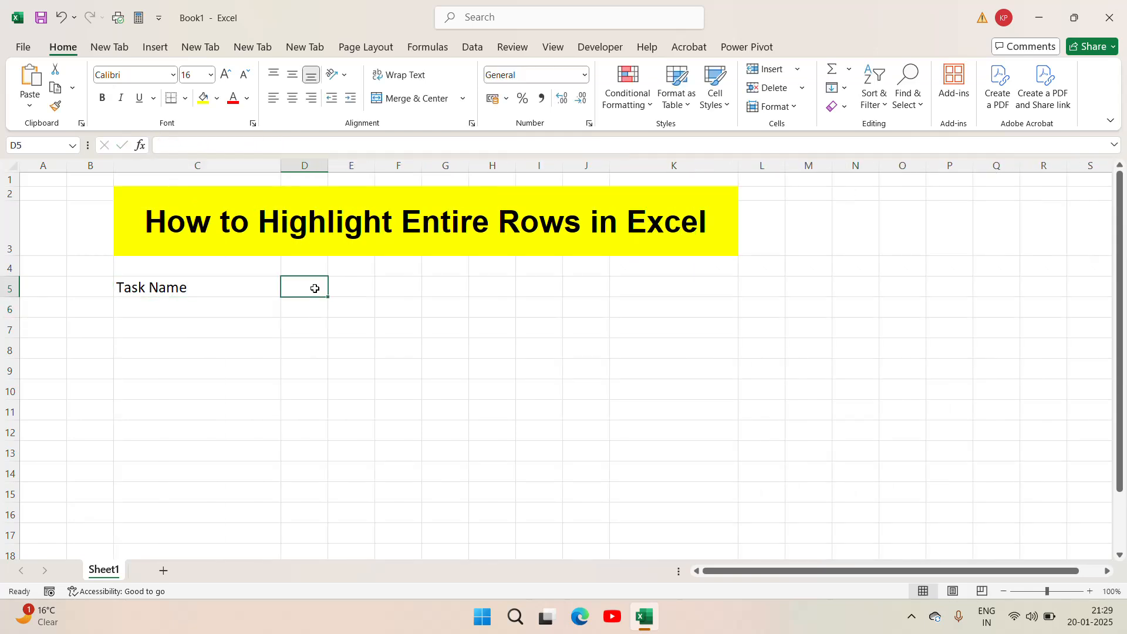
pyautogui.write('Tas')
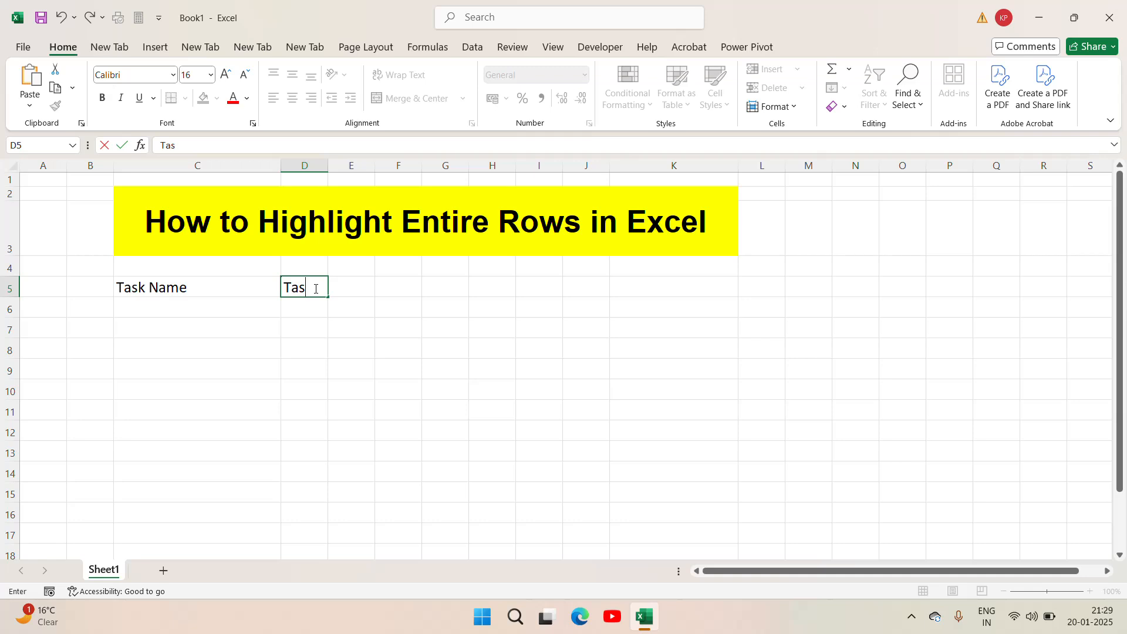
pyautogui.write('k Status')
pyautogui.hotkey('ctrl', 'Return')
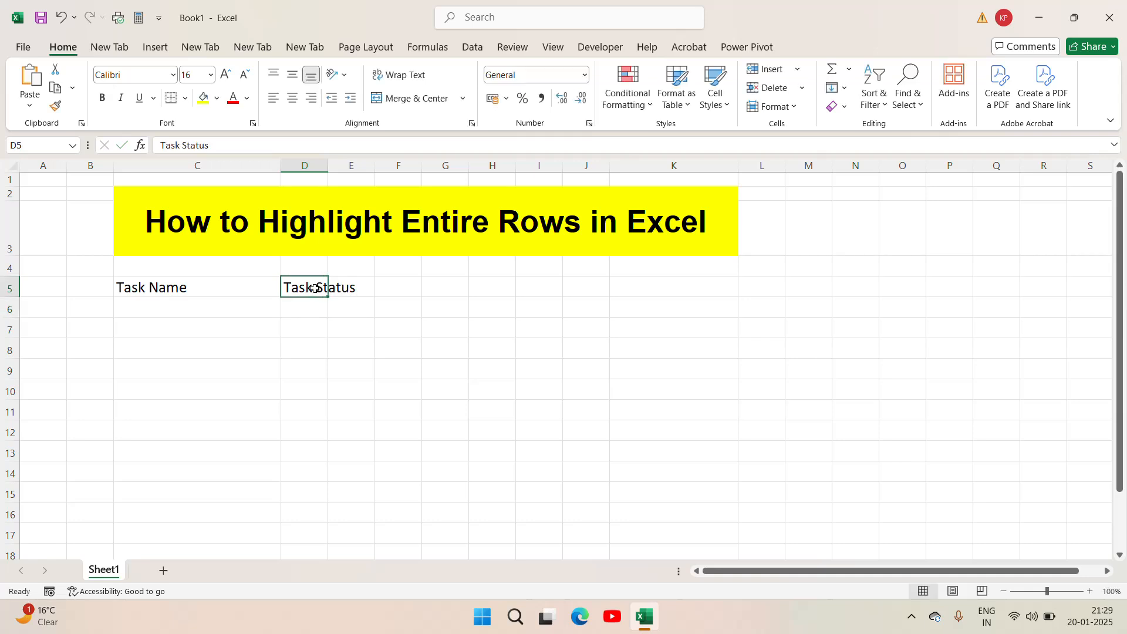
pyautogui.moveTo(328, 165); pyautogui.dragTo(385, 165)
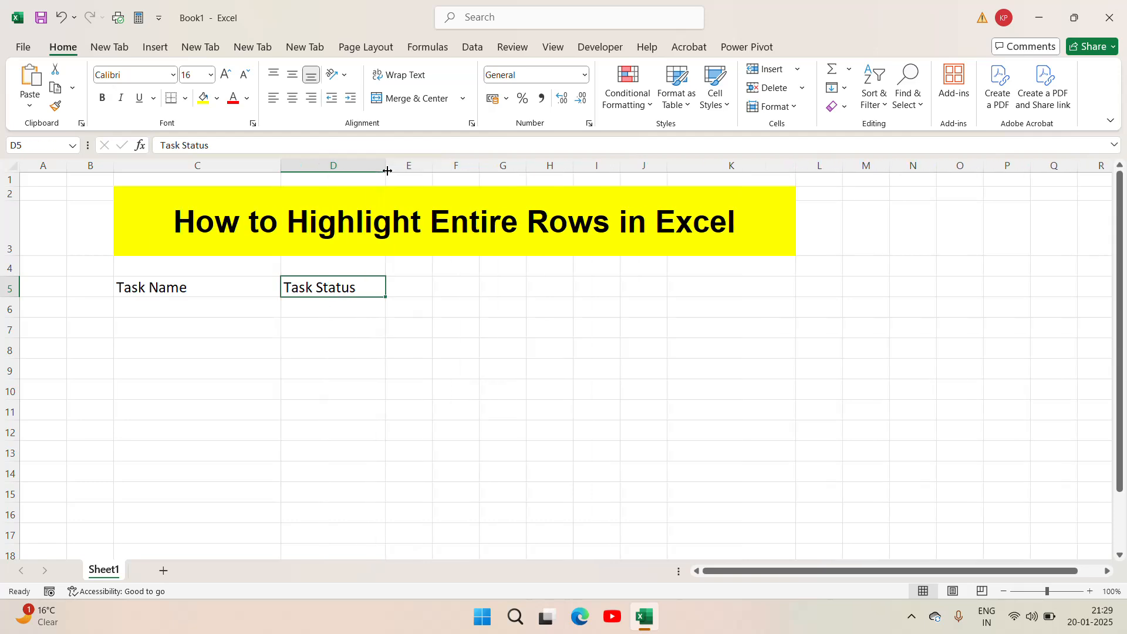
# - Make the two headers in C5:D5 bold
pyautogui.press('Left')
pyautogui.hotkey('shift', 'Right')
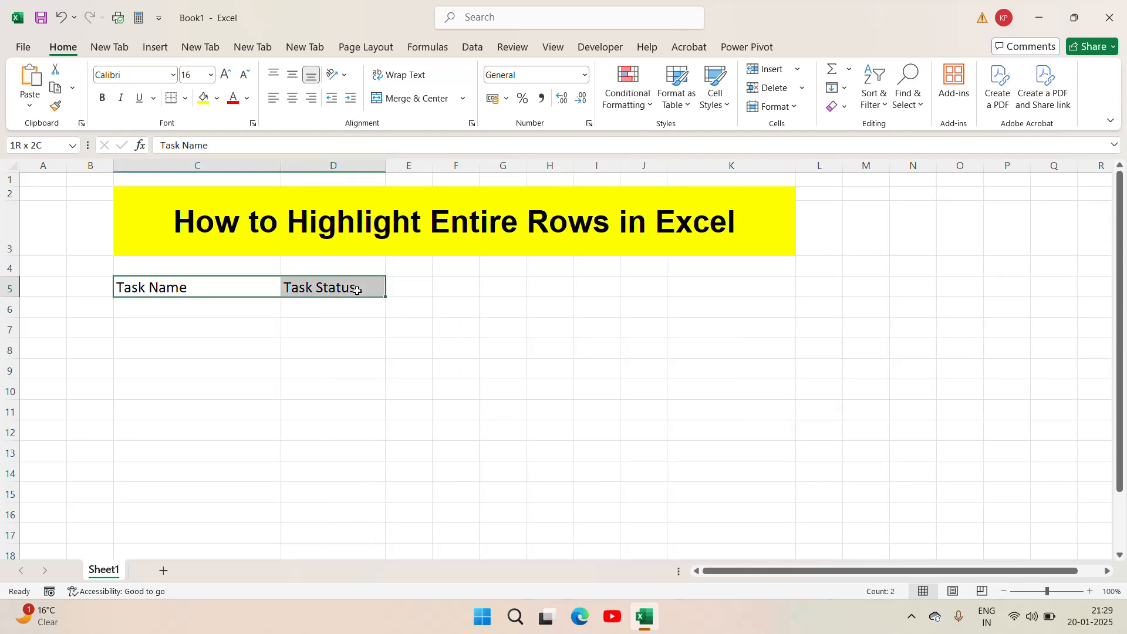
pyautogui.hotkey('ctrl', 'b')
# - Apply all borders to the range C5:D12
pyautogui.hotkey('shift', 'Left')
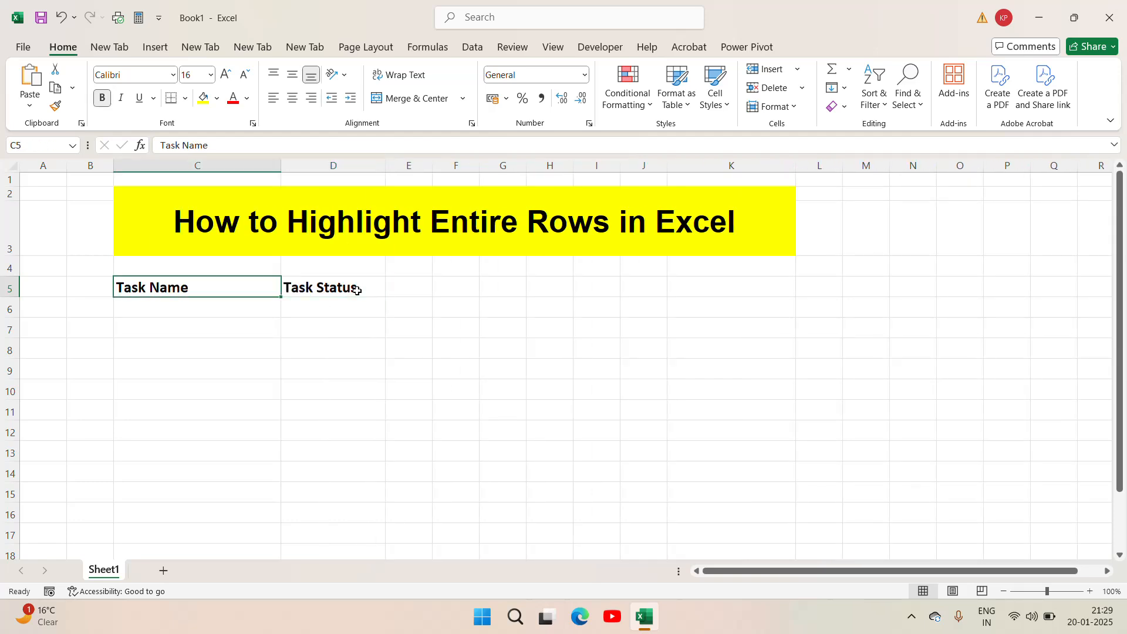
pyautogui.hotkey('shift', 'Right')
pyautogui.hotkey('shift', 'Down')
pyautogui.hotkey('shift', 'Down')
pyautogui.hotkey('shift', 'Down')
pyautogui.hotkey('shift', 'Down')
pyautogui.hotkey('shift', 'Down')
pyautogui.hotkey('shift', 'Down')
pyautogui.hotkey('shift', 'Down')
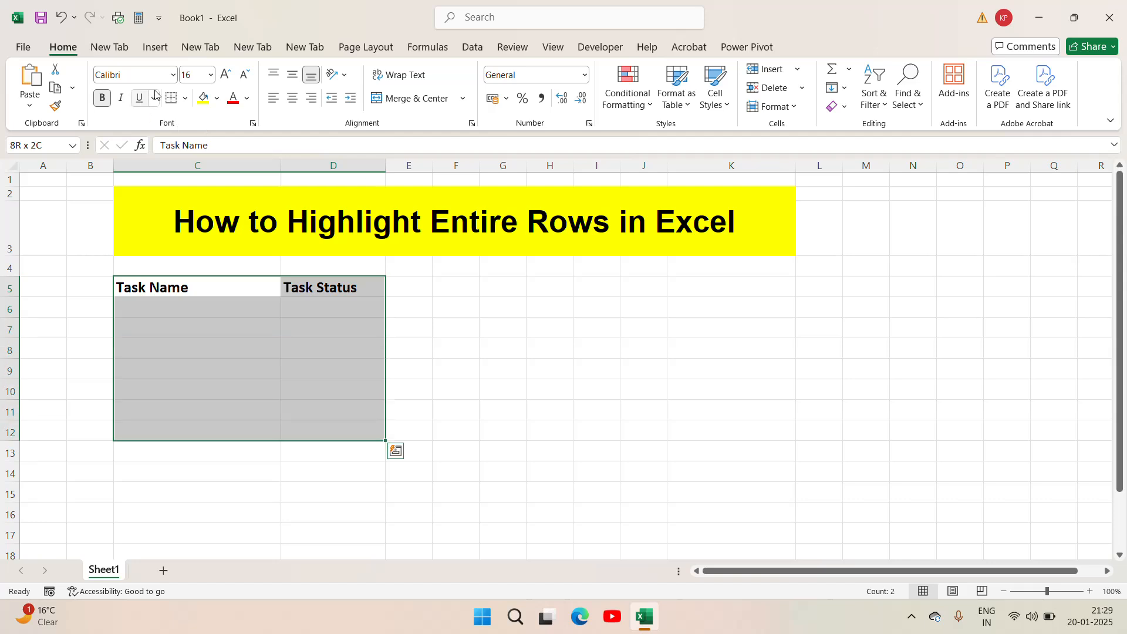
pyautogui.click(184, 103)
pyautogui.click(179, 247)
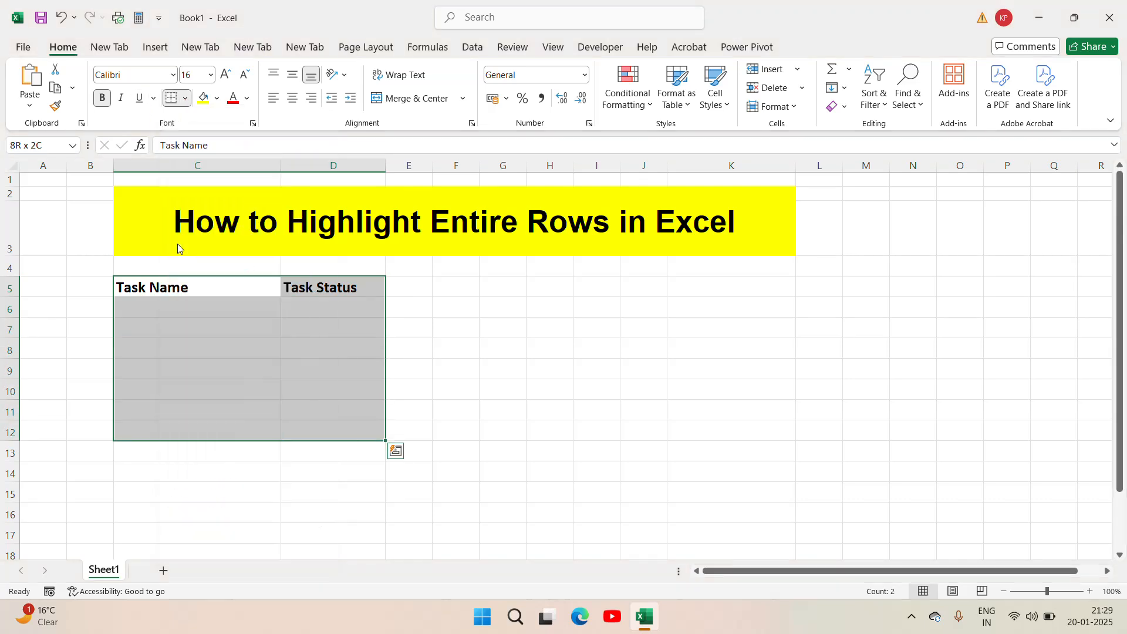
pyautogui.click(360, 291)
# - Enter "Task 1" in cell C6 under the Task Name header
pyautogui.click(203, 315)
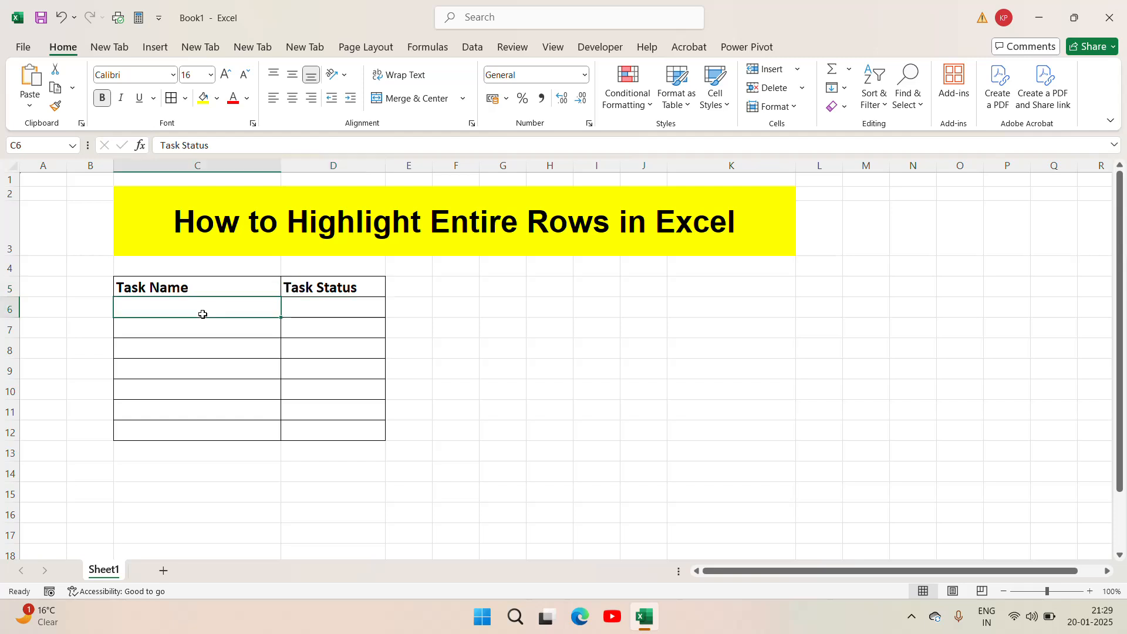
pyautogui.write('Task 1')
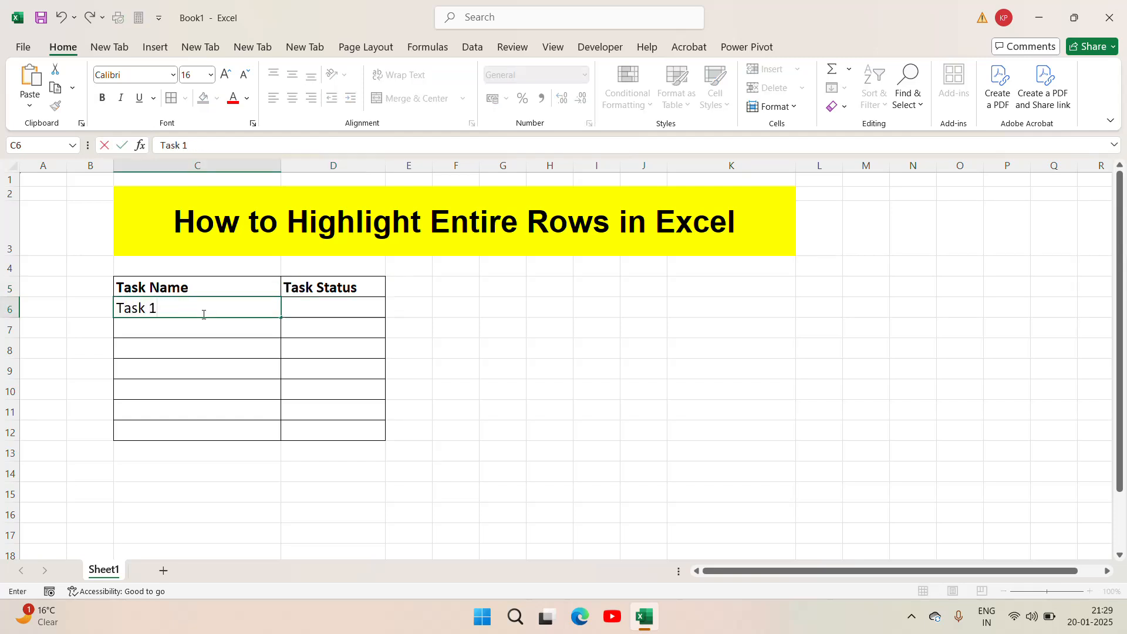
pyautogui.press('Return')
pyautogui.press('Up')
pyautogui.press('Down')
pyautogui.press('Up')
# - Copy the C6 entry into C7 and change the copy to "Task 2"
pyautogui.hotkey('ctrl', 'c')
pyautogui.press('Down')
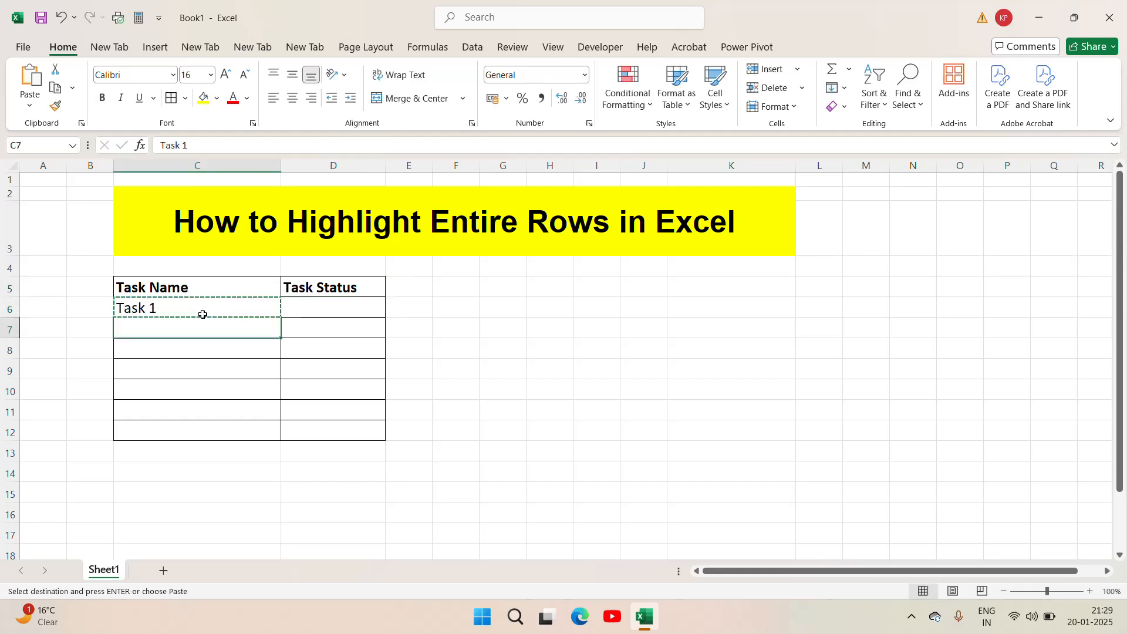
pyautogui.hotkey('ctrl', 'v')
pyautogui.press('Escape')
pyautogui.press('F2')
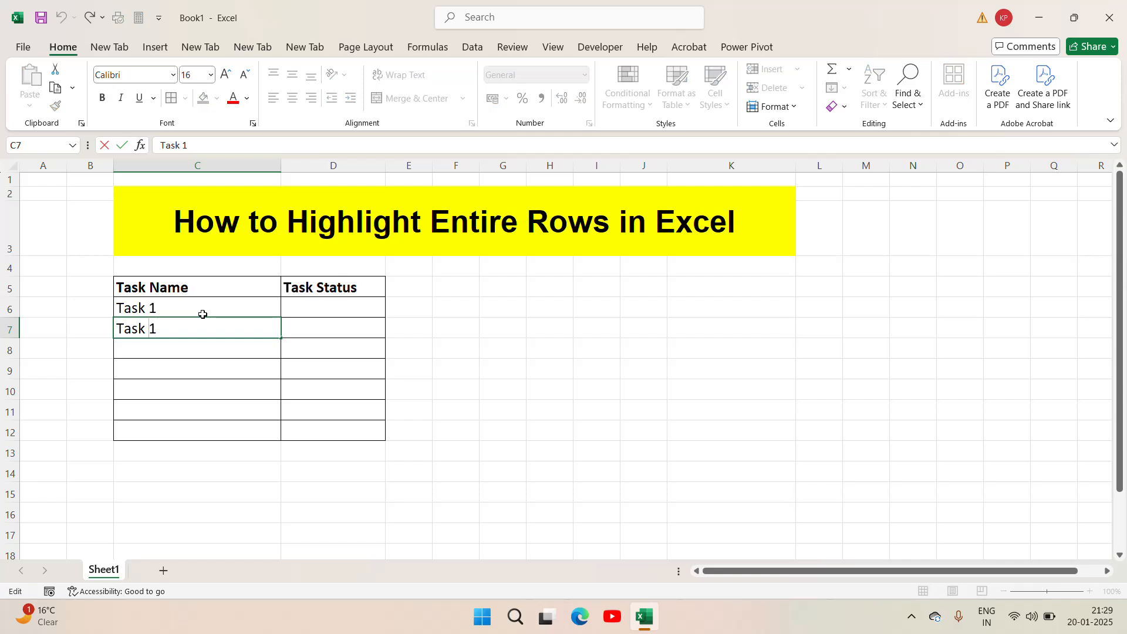
pyautogui.press('BackSpace')
pyautogui.write('2')
pyautogui.press('Return')
# - Fill the task series from C6:C7 down to C12, ending at Task 7
pyautogui.click(202, 308)
pyautogui.hotkey('shift', 'Down')
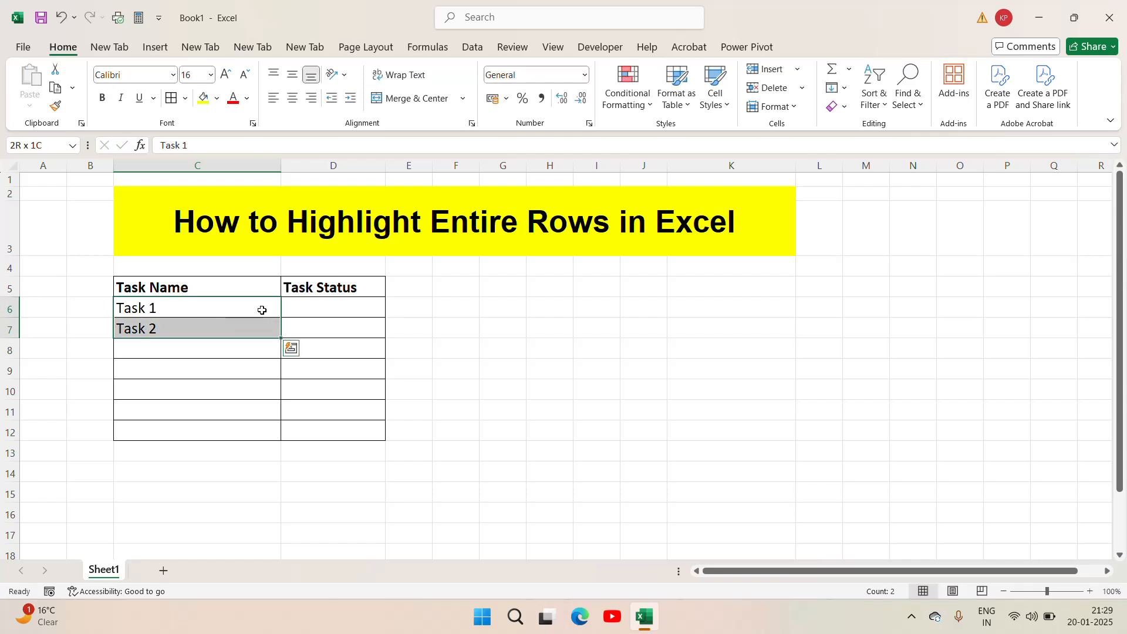
pyautogui.moveTo(281, 338); pyautogui.dragTo(280, 439)
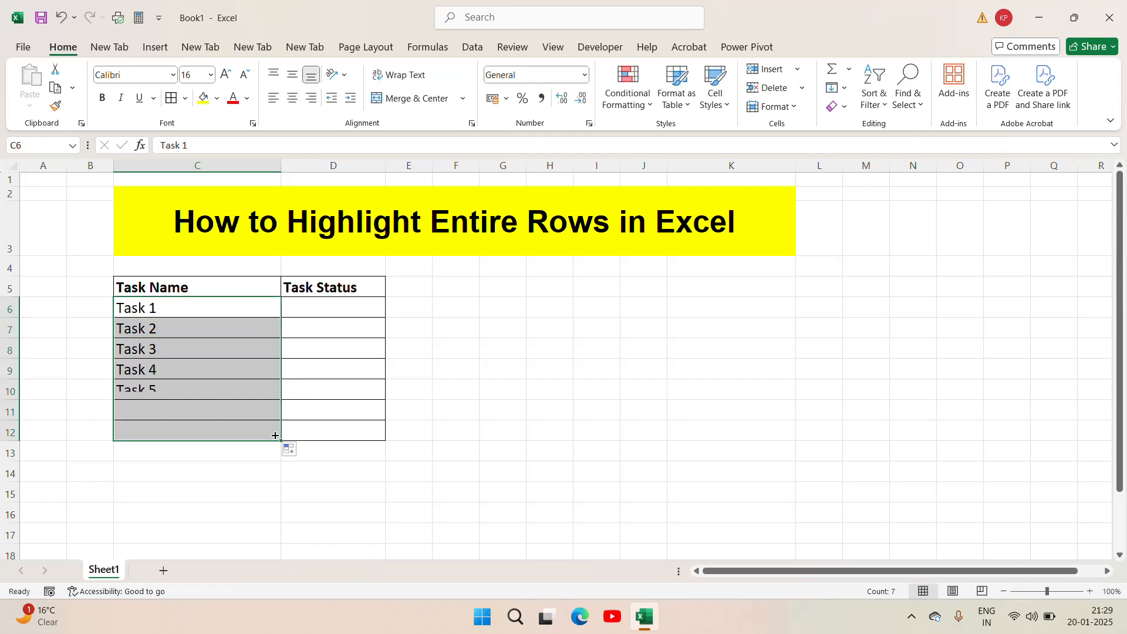
pyautogui.click(183, 303)
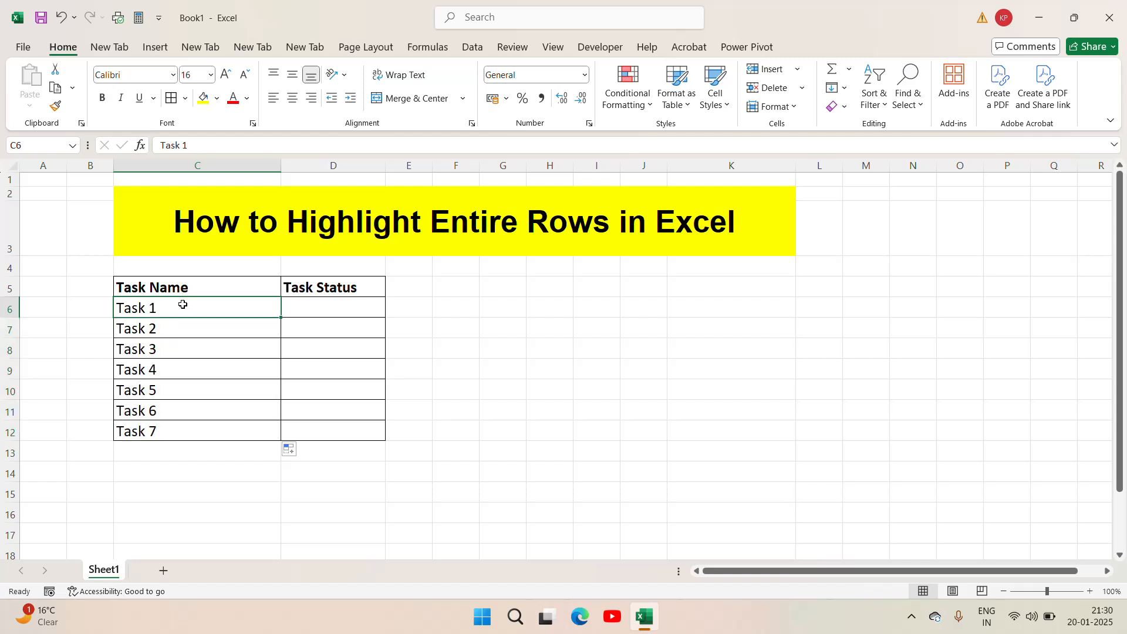
# - Extend the task series from C11:C12 down to C16, ending at Task 11
pyautogui.click(170, 435)
pyautogui.press('Up')
pyautogui.press('Up')
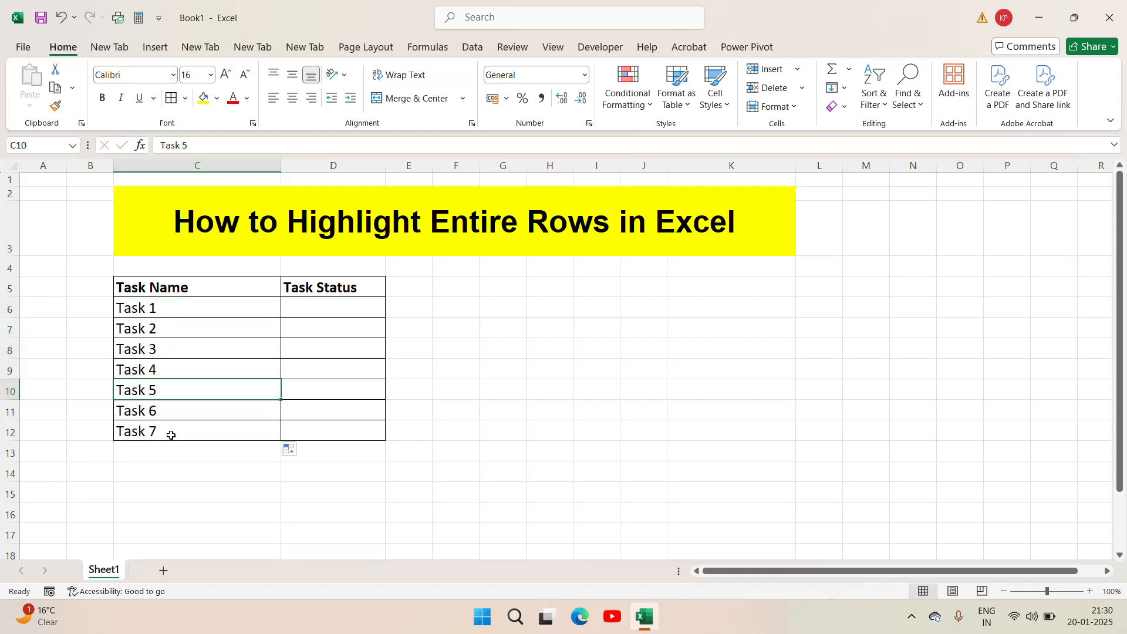
pyautogui.hotkey('shift', 'Down')
pyautogui.hotkey('shift', 'Down')
pyautogui.click(215, 419)
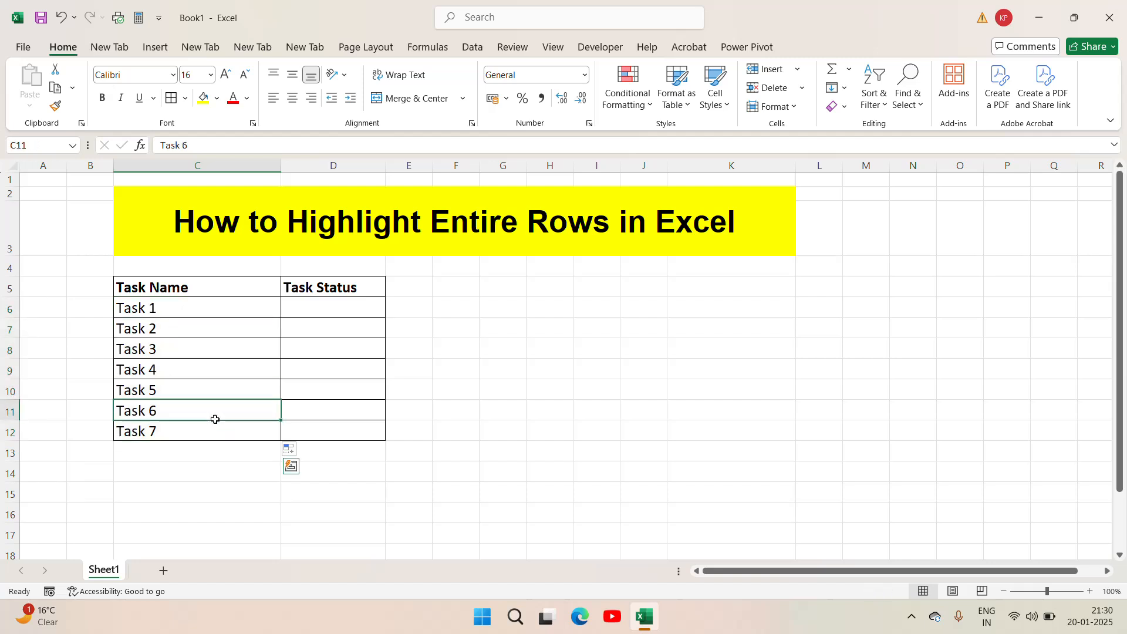
pyautogui.moveTo(215, 419); pyautogui.dragTo(216, 424)
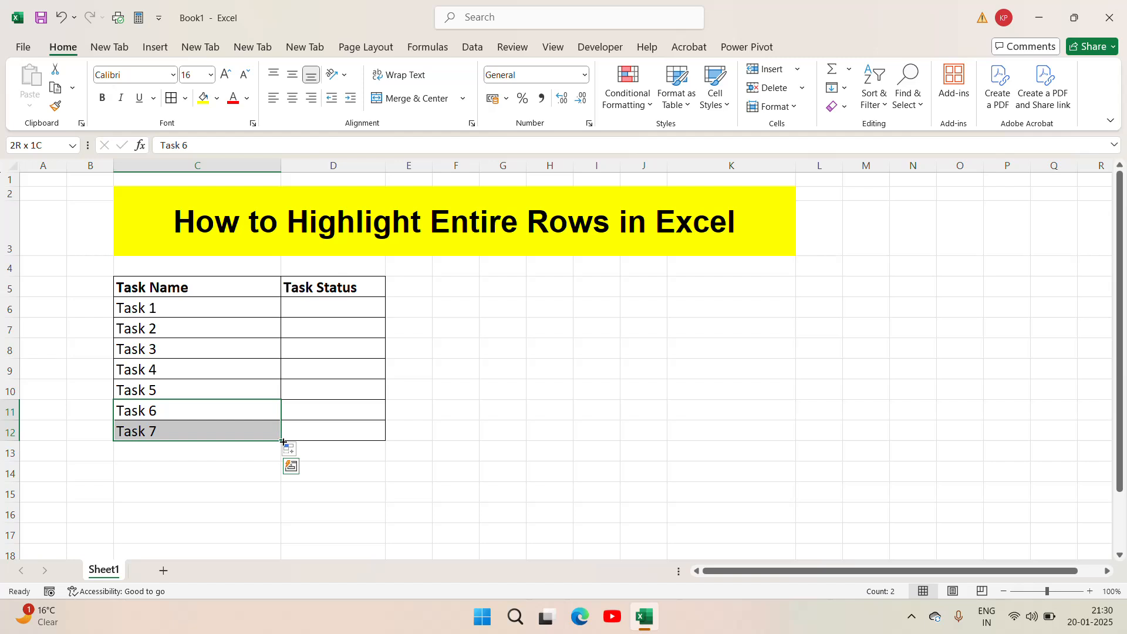
pyautogui.moveTo(281, 440); pyautogui.dragTo(274, 513)
# - Delete the whole of row 16, which holds Task 11
pyautogui.click(195, 513)
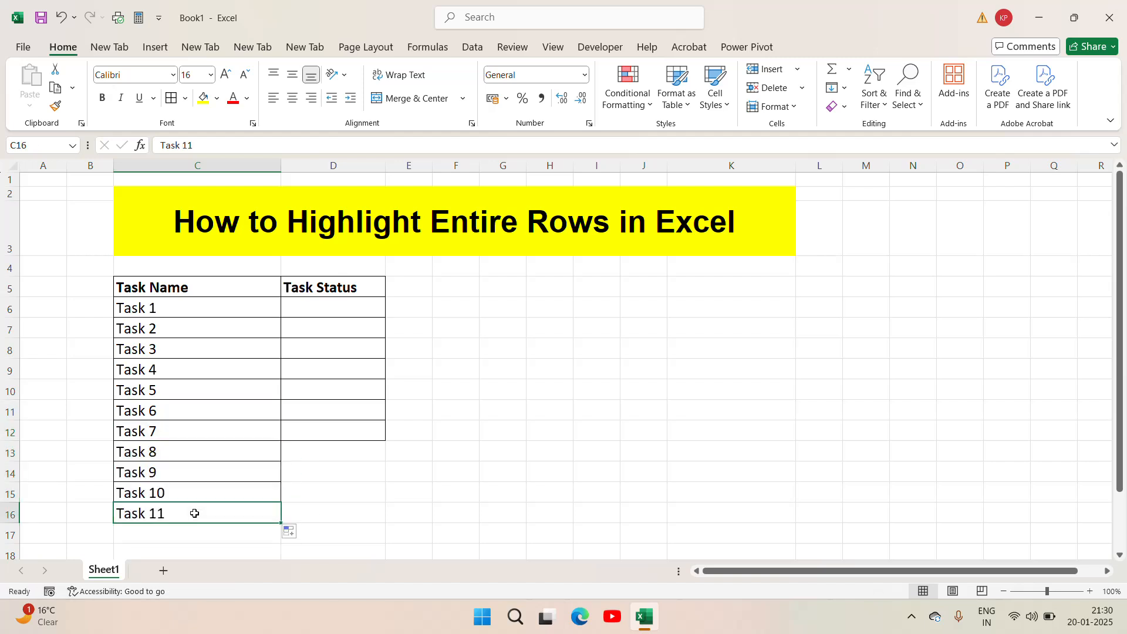
pyautogui.hotkey('shift', 'space')
pyautogui.hotkey('ctrl', '-')
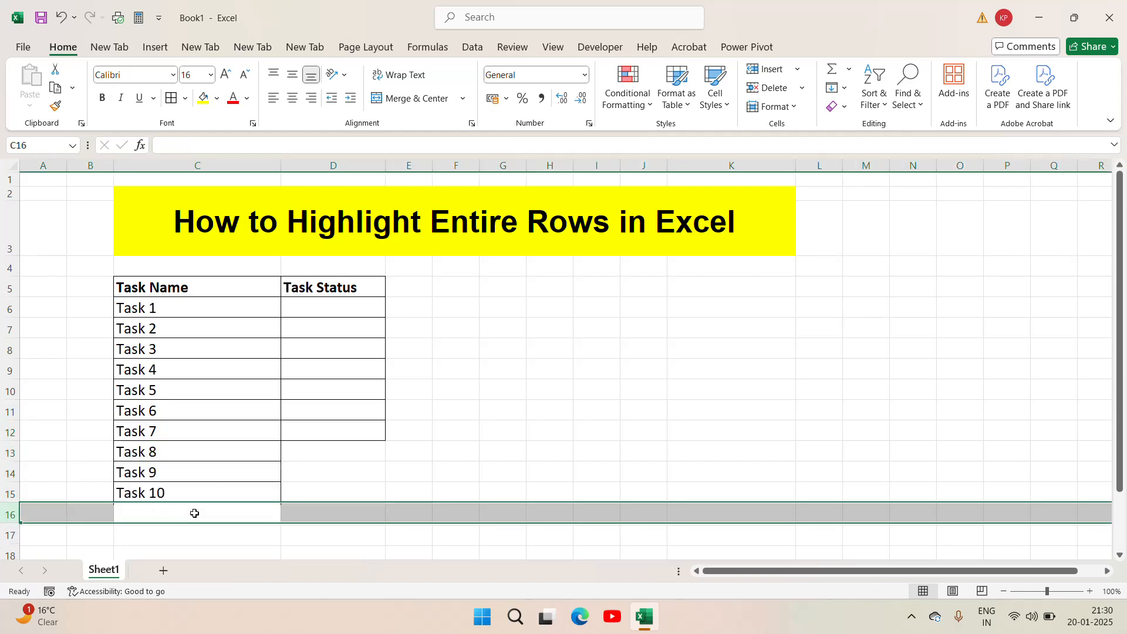
pyautogui.press('Up')
pyautogui.press('Up')
pyautogui.press('Up')
pyautogui.press('Up')
pyautogui.press('Up')
pyautogui.press('Up')
pyautogui.press('Up')
pyautogui.press('Up')
pyautogui.press('Up')
pyautogui.press('Up')
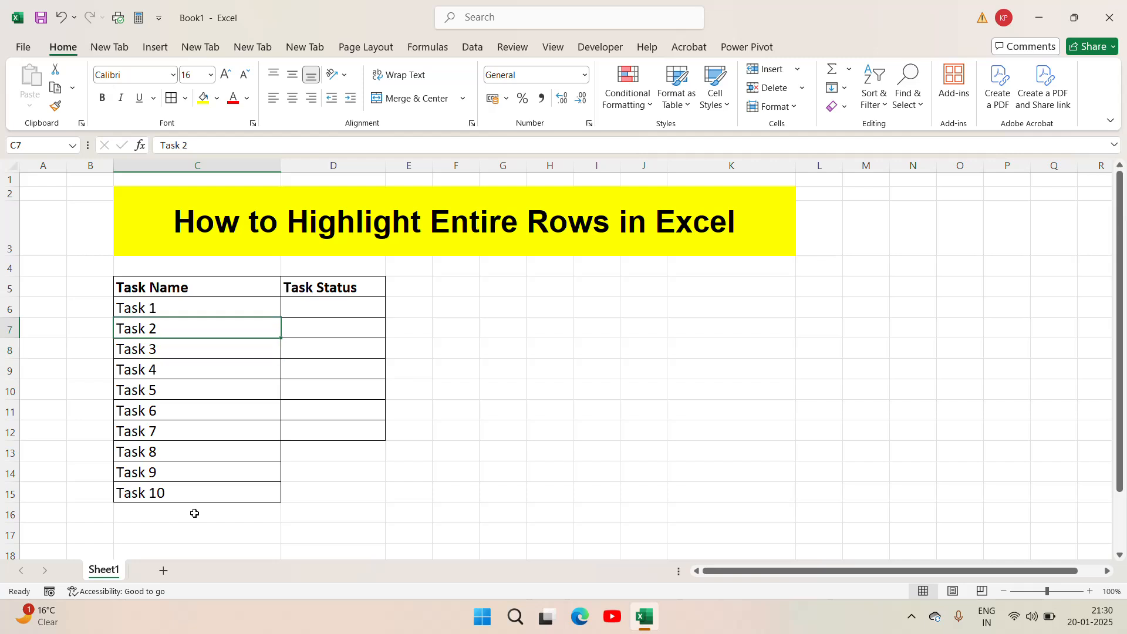
# - Copy the empty bordered cell D12 onto D12:D15 so the Task Status column has borders down to Task 10
pyautogui.press('Right')
pyautogui.press('Left')
pyautogui.hotkey('ctrl', 'Down')
pyautogui.press('Right')
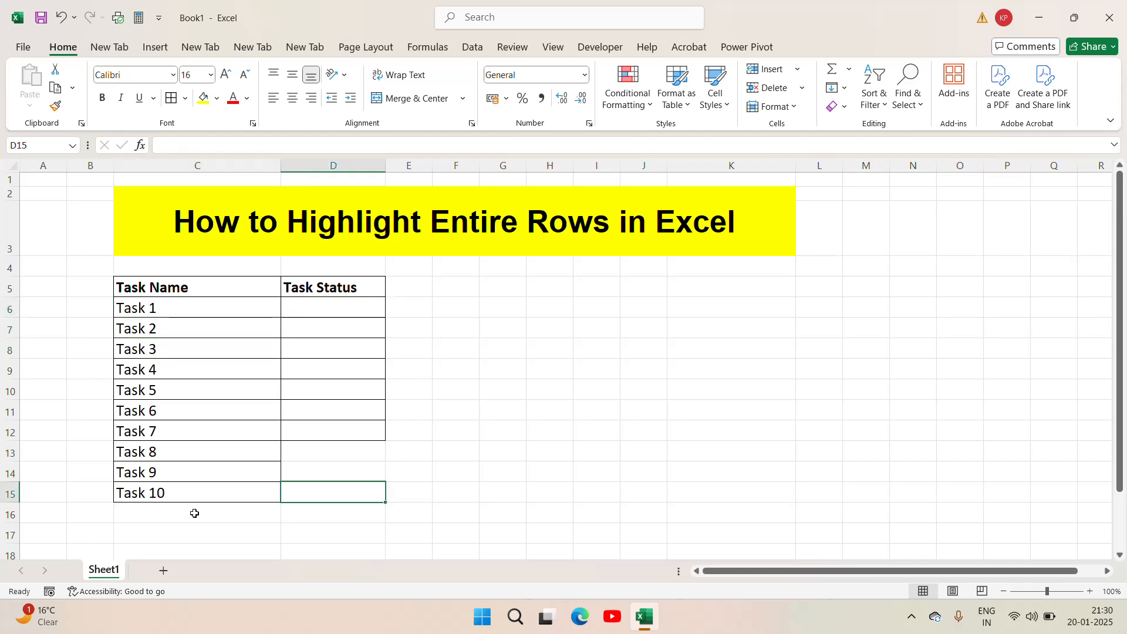
pyautogui.press('Up')
pyautogui.press('Up')
pyautogui.press('Up')
pyautogui.hotkey('ctrl', 'c')
pyautogui.press('Down')
pyautogui.press('Down')
pyautogui.press('Down')
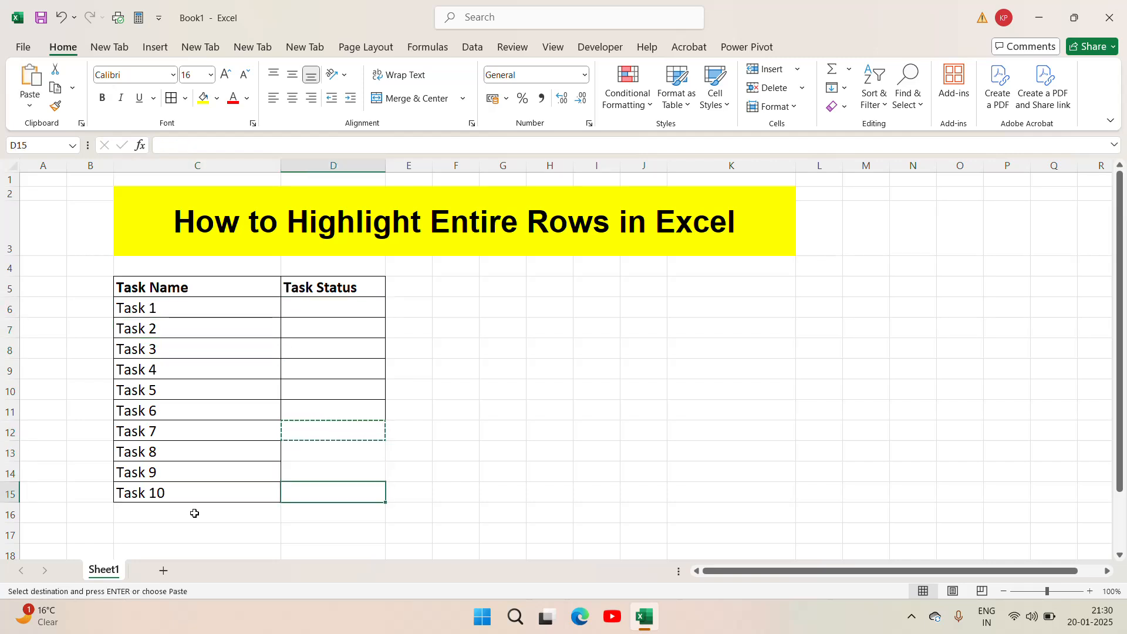
pyautogui.press('Up')
pyautogui.press('Up')
pyautogui.press('Up')
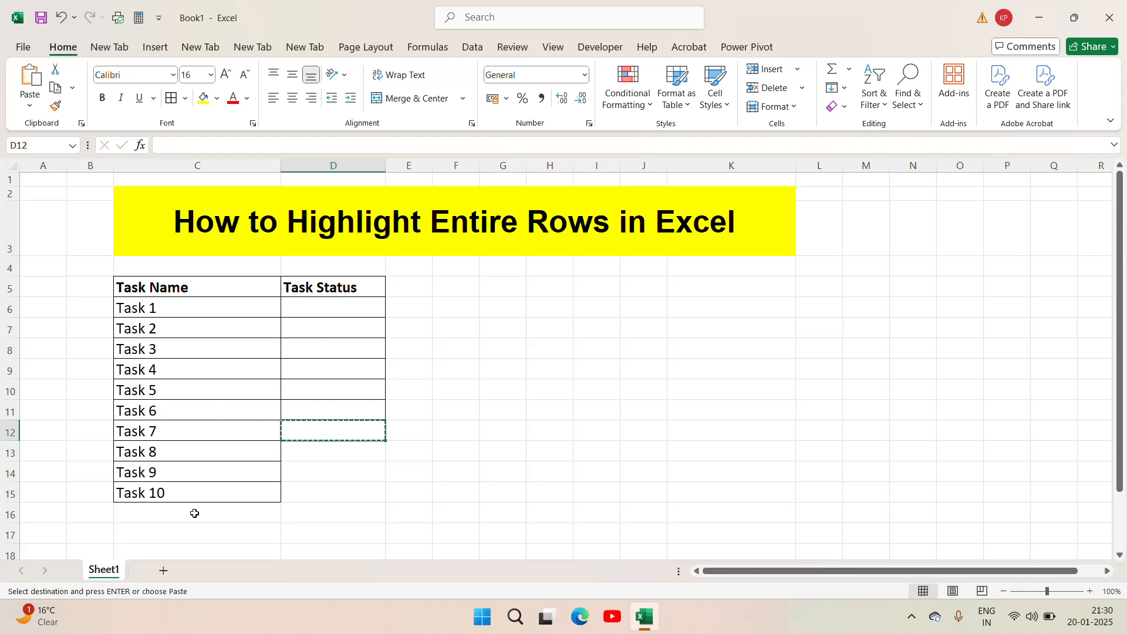
pyautogui.hotkey('shift', 'Down')
pyautogui.hotkey('shift', 'Down')
pyautogui.hotkey('shift', 'Down')
pyautogui.hotkey('ctrl', 'v')
pyautogui.press('Escape')
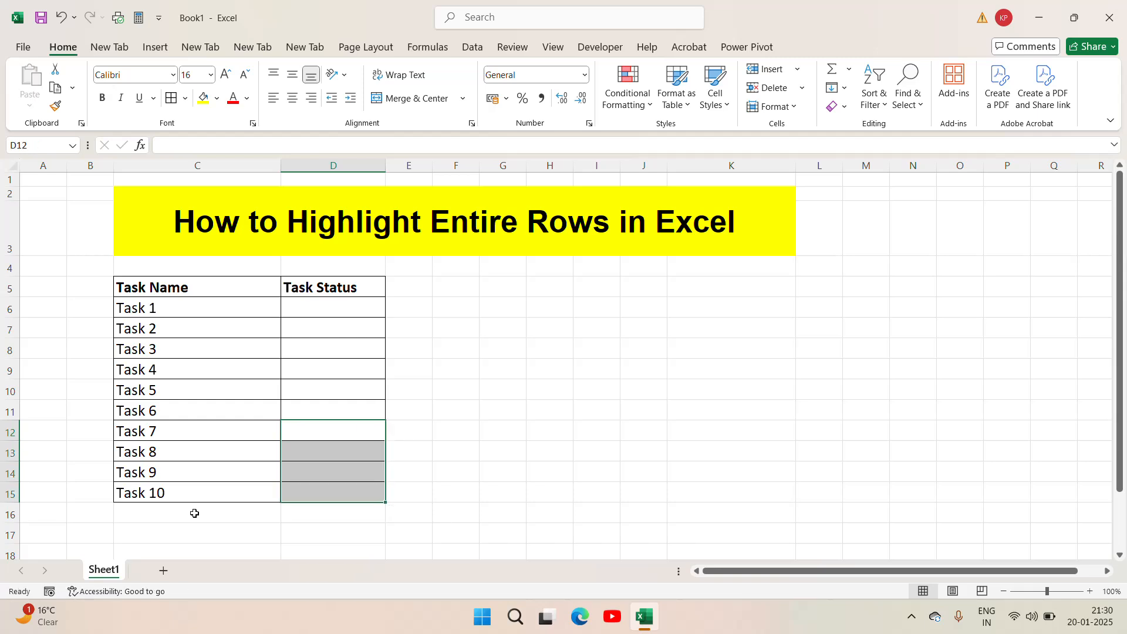
# - Center the contents of the whole table C5:D15 horizontally
pyautogui.press('Left')
pyautogui.press('Left')
pyautogui.press('Up')
pyautogui.press('Up')
pyautogui.press('Up')
pyautogui.press('Up')
pyautogui.press('Up')
pyautogui.press('Up')
pyautogui.press('Up')
pyautogui.press('Right')
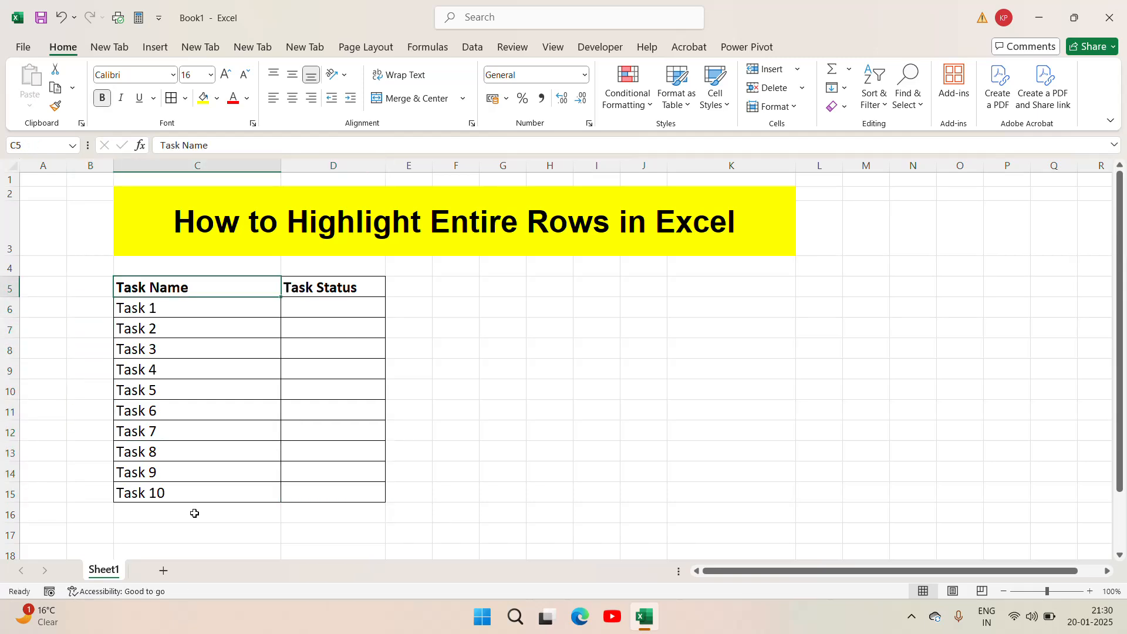
pyautogui.hotkey('ctrl', 'shift', 'Down')
pyautogui.hotkey('shift', 'Right')
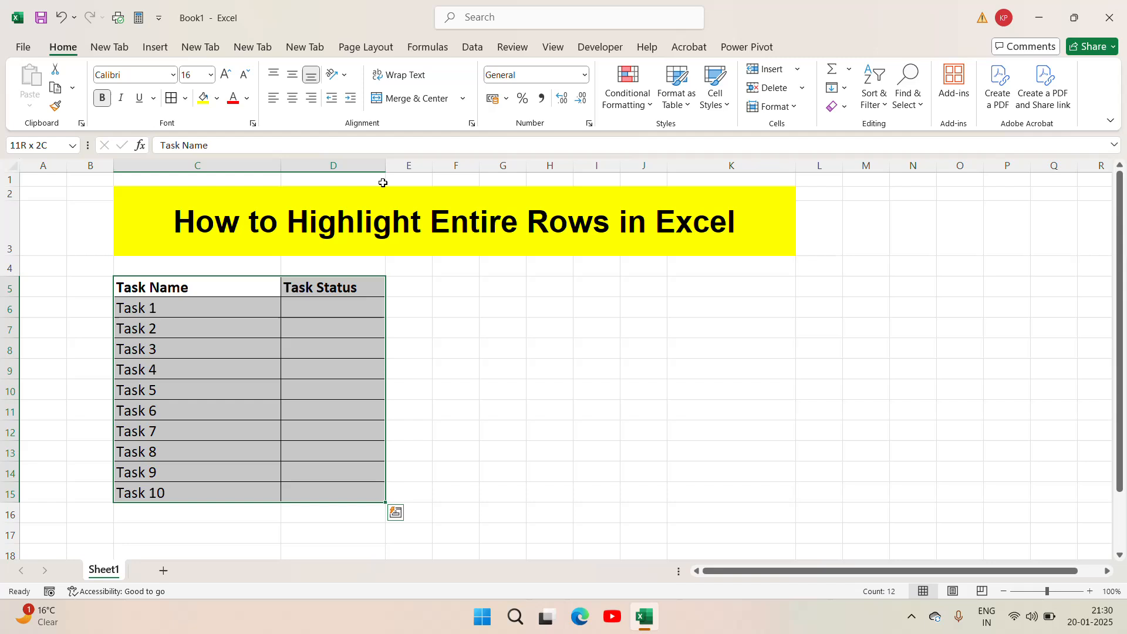
pyautogui.click(292, 98)
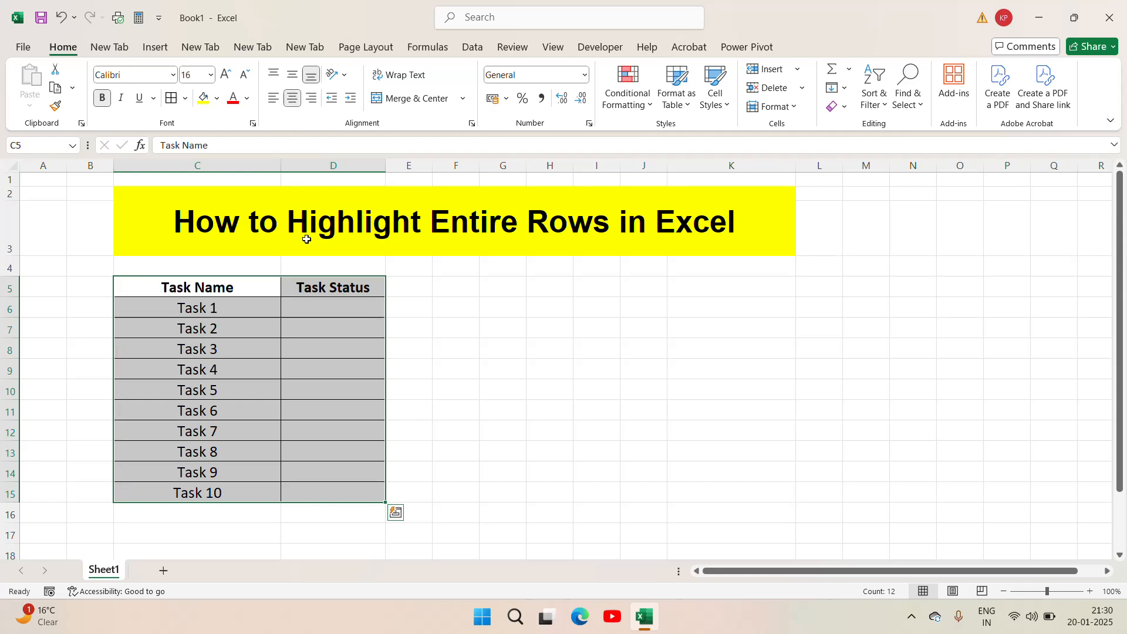
# - Enter the status "Done" for Task 1 in cell D6
pyautogui.click(328, 305)
pyautogui.press('Left')
pyautogui.press('Right')
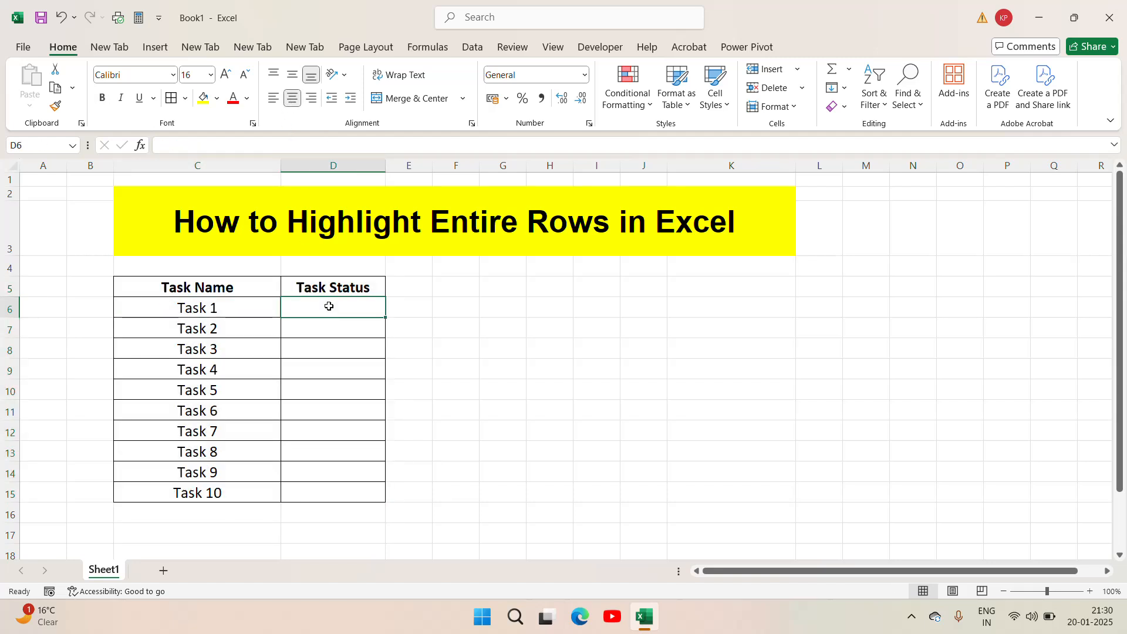
pyautogui.write('Done')
pyautogui.press('Return')
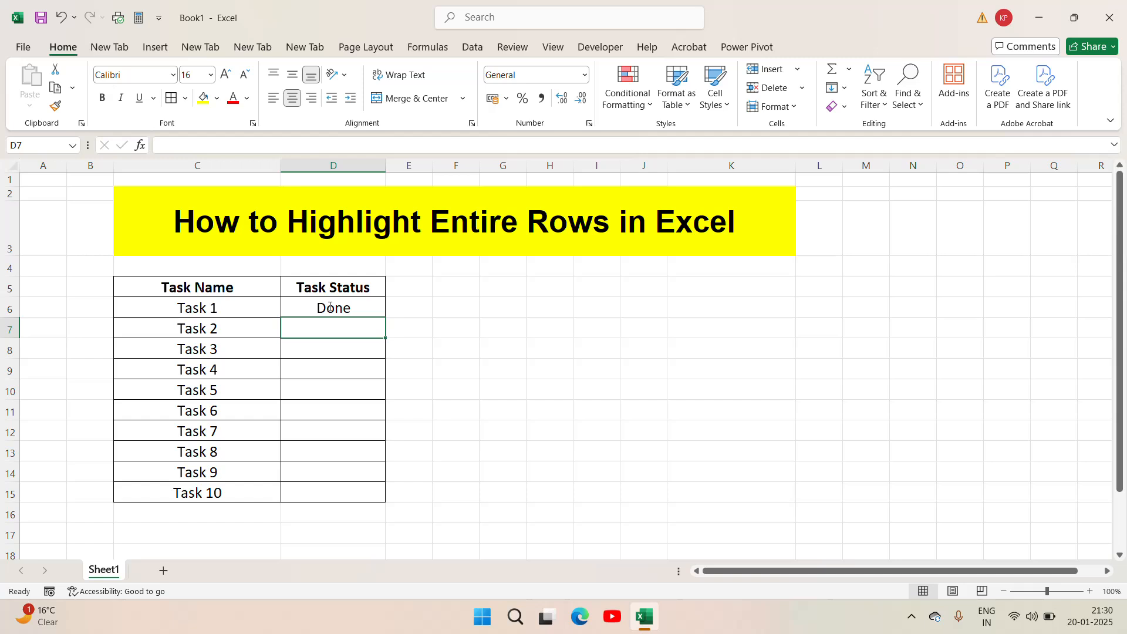
# - Enter the status "Not Done" for Task 2 in cell D7
pyautogui.press('Up')
pyautogui.press('Down')
pyautogui.press('Up')
pyautogui.press('Down')
pyautogui.write('Not Done')
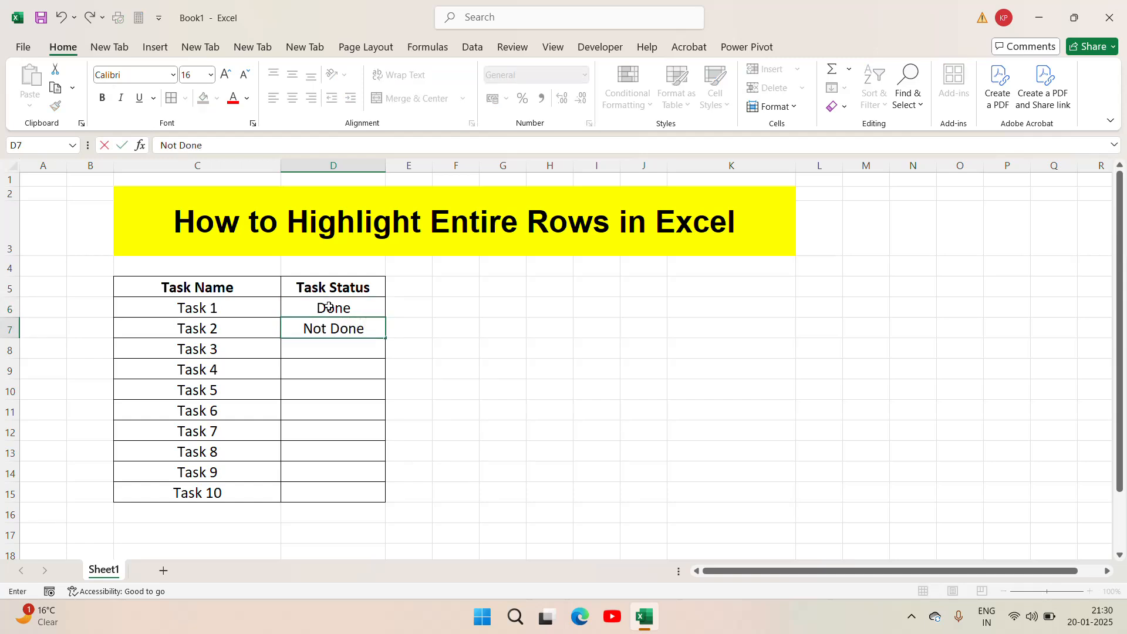
pyautogui.press('Return')
# - Copy the "Done" status from D6 into D8 for Task 3
pyautogui.press('Up')
pyautogui.press('Up')
pyautogui.hotkey('ctrl', 'c')
pyautogui.press('Down')
pyautogui.press('Down')
pyautogui.hotkey('ctrl', 'v')
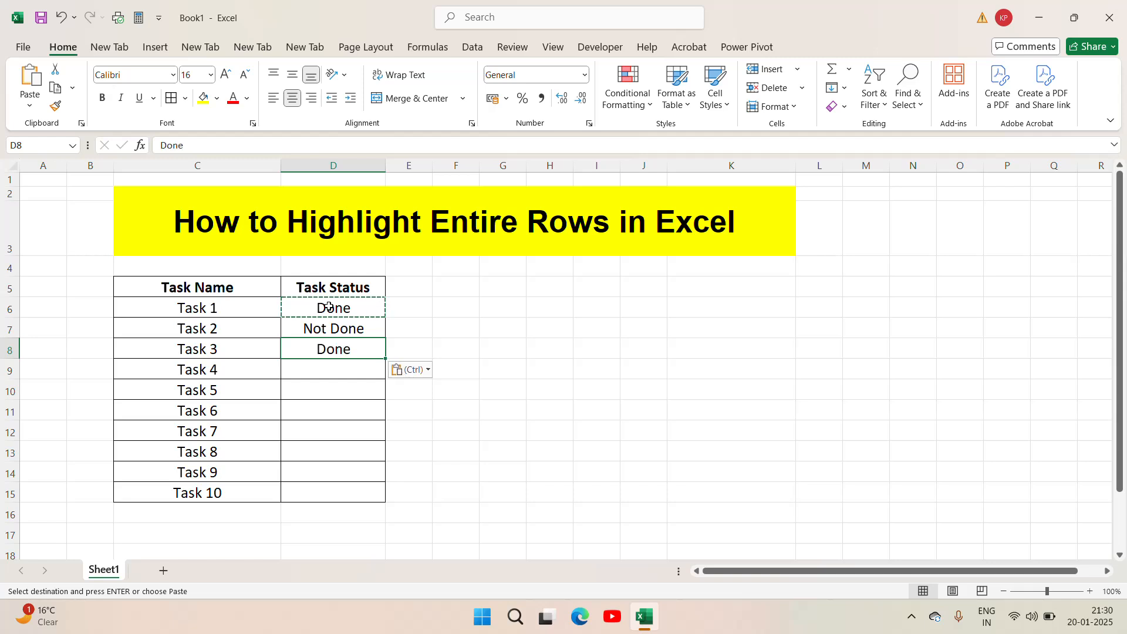
# - Copy the "Not Done" status from D7 into D9 and D10 for Task 4 and Task 5
pyautogui.press('Up')
pyautogui.hotkey('ctrl', 'c')
pyautogui.press('Down')
pyautogui.press('Down')
pyautogui.hotkey('ctrl', 'v')
pyautogui.press('Down')
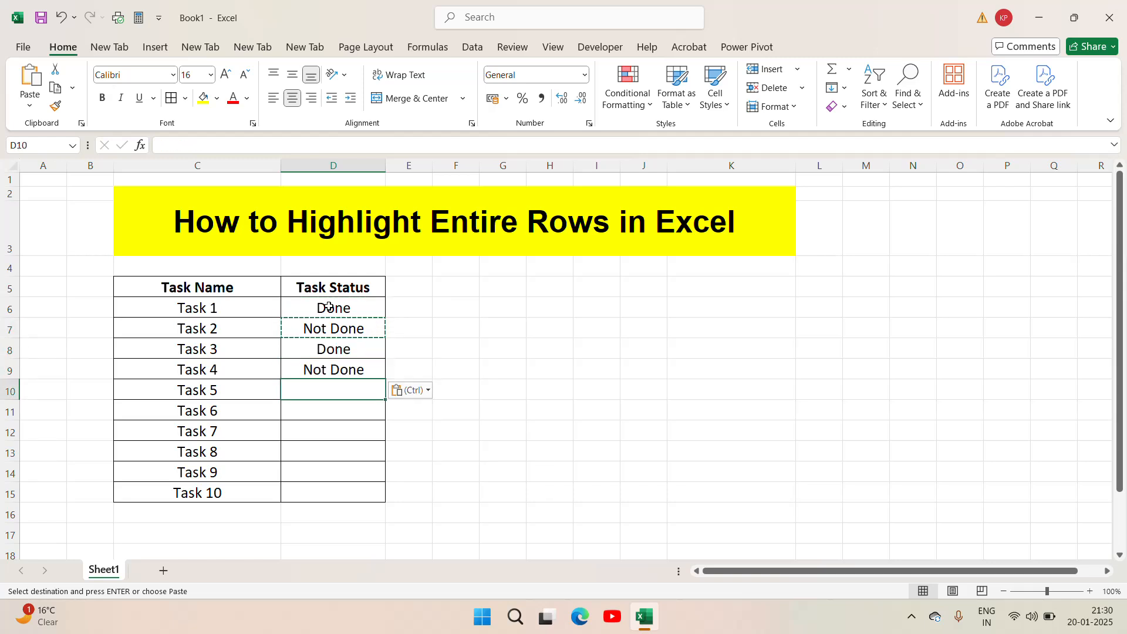
pyautogui.hotkey('ctrl', 'v')
# - Copy the "Done" status from D8 into D11:D12 for Task 6 and Task 7
pyautogui.press('Up')
pyautogui.press('Up')
pyautogui.hotkey('ctrl', 'c')
pyautogui.press('Down')
pyautogui.press('Down')
pyautogui.press('Down')
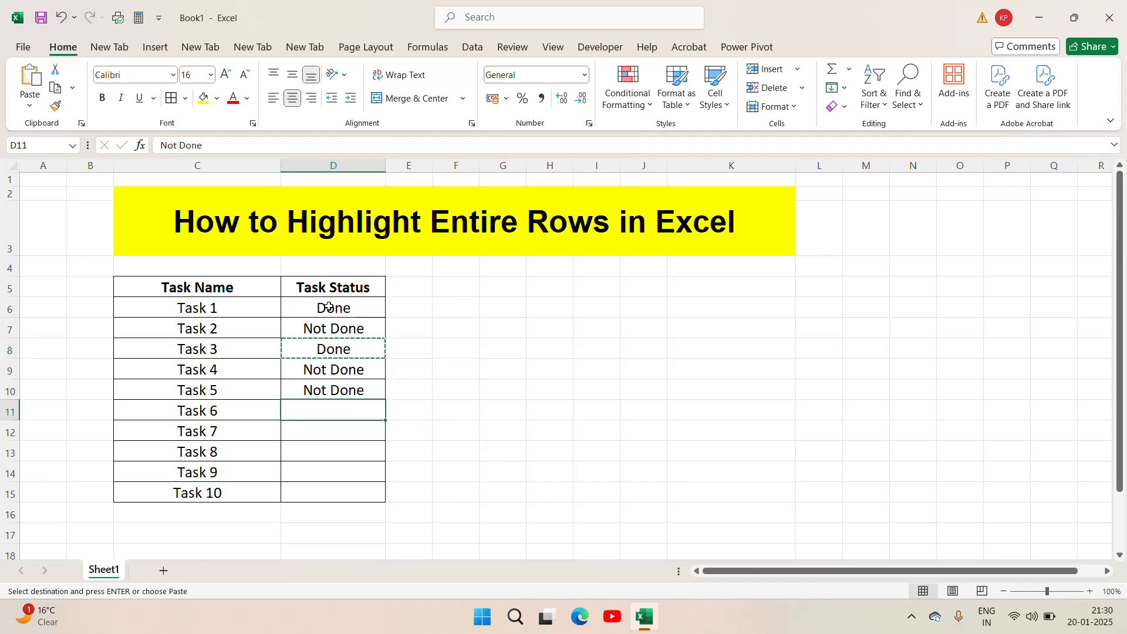
pyautogui.hotkey('shift', 'Down')
pyautogui.hotkey('ctrl', 'v')
# - Copy the "Not Done" status from D10 into D13:D14 for Task 8 and Task 9
pyautogui.press('Down')
pyautogui.press('Down')
pyautogui.press('Up')
pyautogui.press('Up')
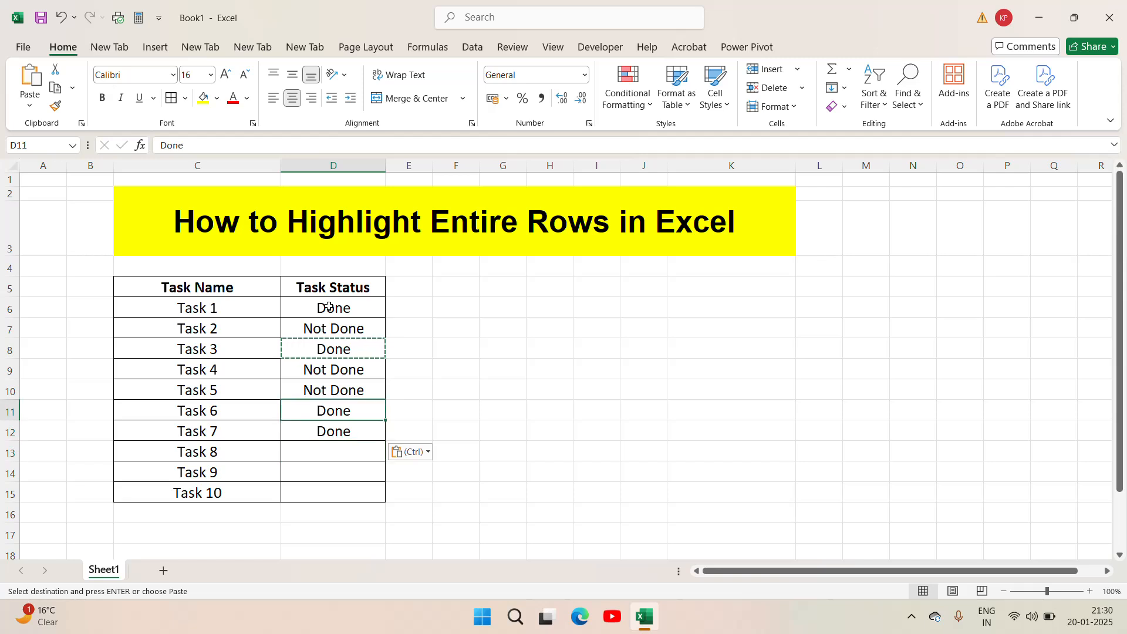
pyautogui.press('Up')
pyautogui.hotkey('ctrl', 'c')
pyautogui.press('Down')
pyautogui.press('Down')
pyautogui.press('Down')
pyautogui.hotkey('shift', 'Down')
pyautogui.hotkey('ctrl', 'v')
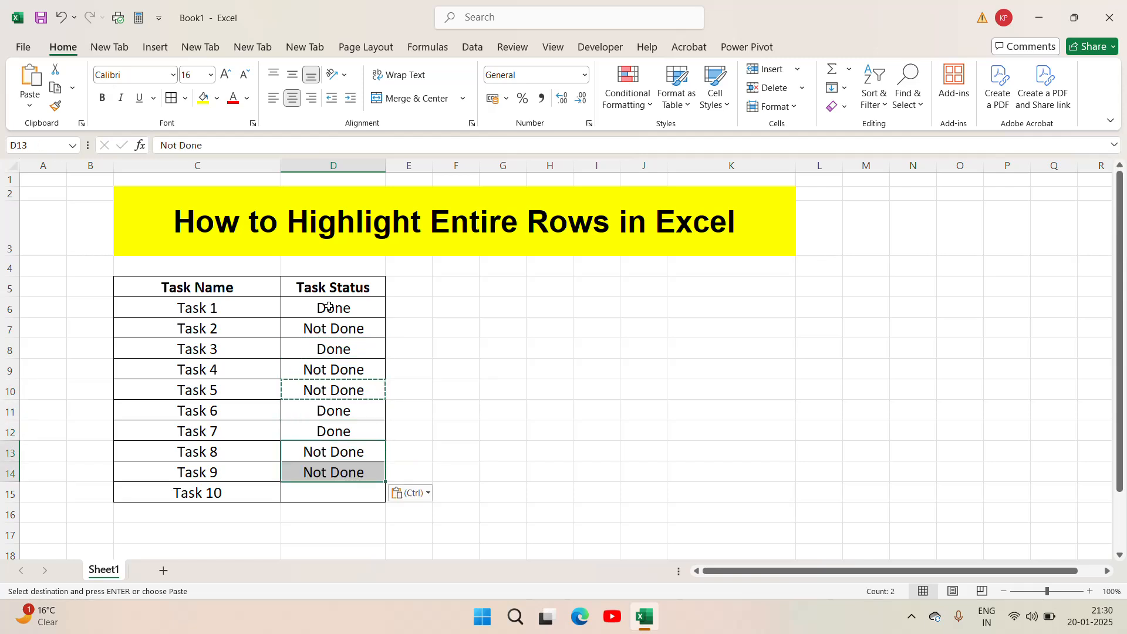
# - Copy the "Done" status from D12 into D15 for Task 10 and end the copy mode
pyautogui.press('Up')
pyautogui.hotkey('ctrl', 'c')
pyautogui.press('Down')
pyautogui.press('Down')
pyautogui.press('Down')
pyautogui.hotkey('ctrl', 'v')
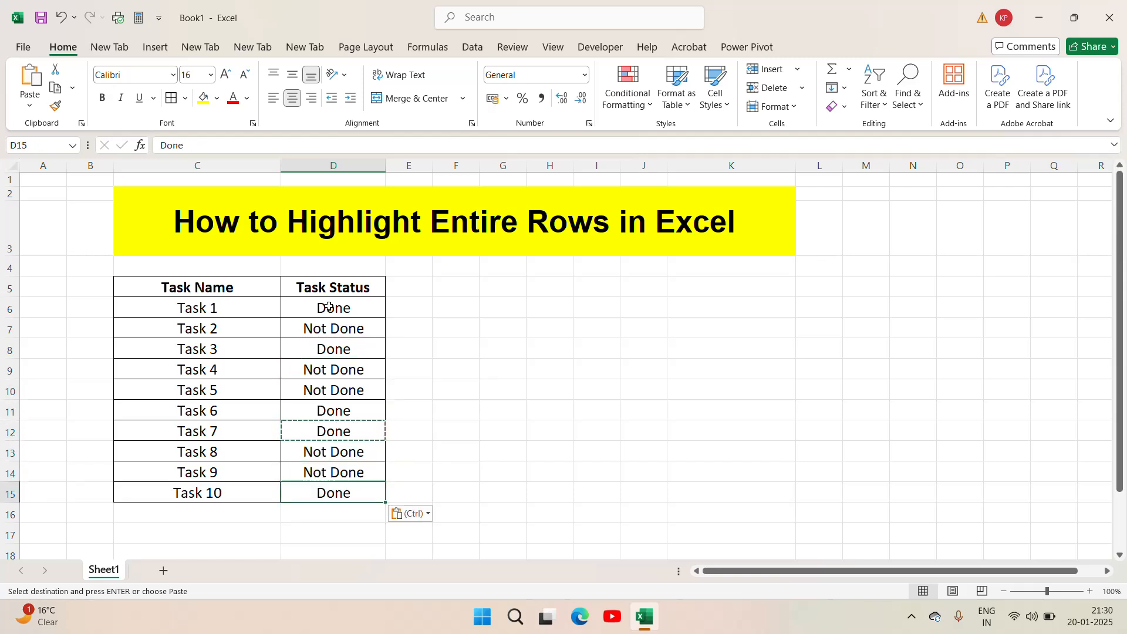
pyautogui.press('Escape')
# - Fill the Task Name header cell C5 with yellow and the Task Status header cell D5 with orange
pyautogui.press('Up')
pyautogui.press('Up')
pyautogui.press('Up')
pyautogui.press('Up')
pyautogui.press('Up')
pyautogui.press('Up')
pyautogui.press('Up')
pyautogui.press('Up')
pyautogui.press('Up')
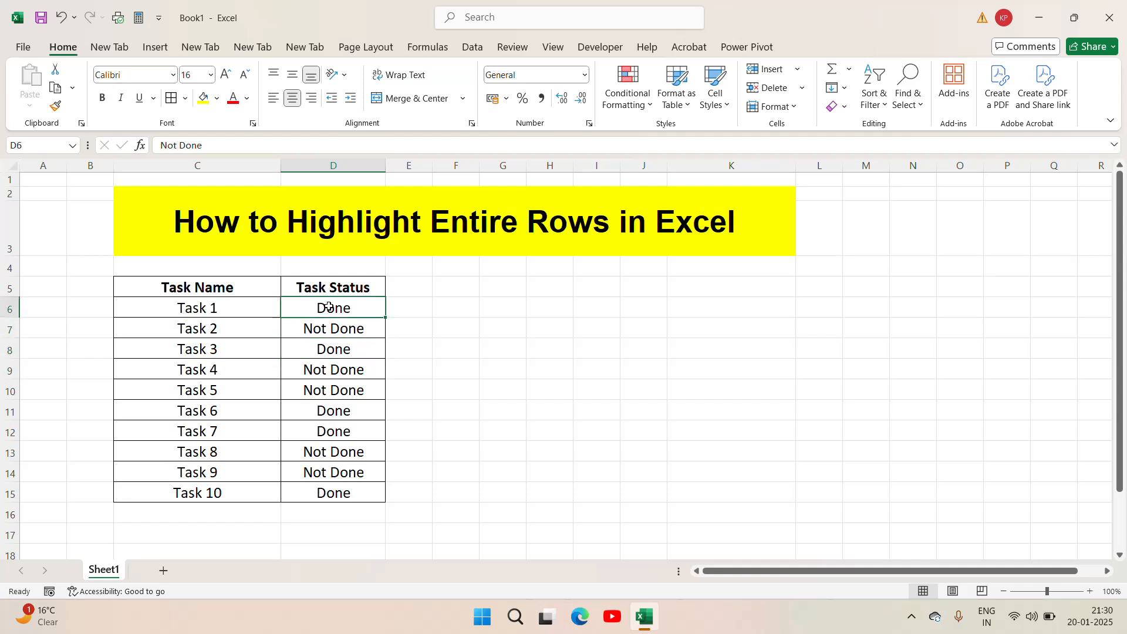
pyautogui.press('Up')
pyautogui.press('Left')
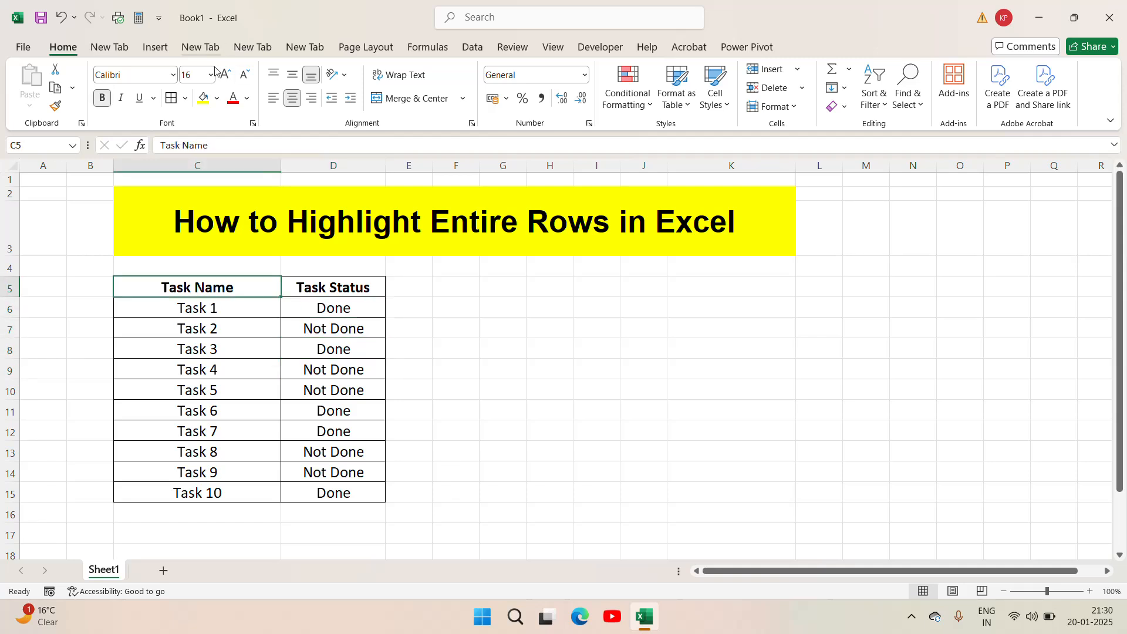
pyautogui.click(203, 98)
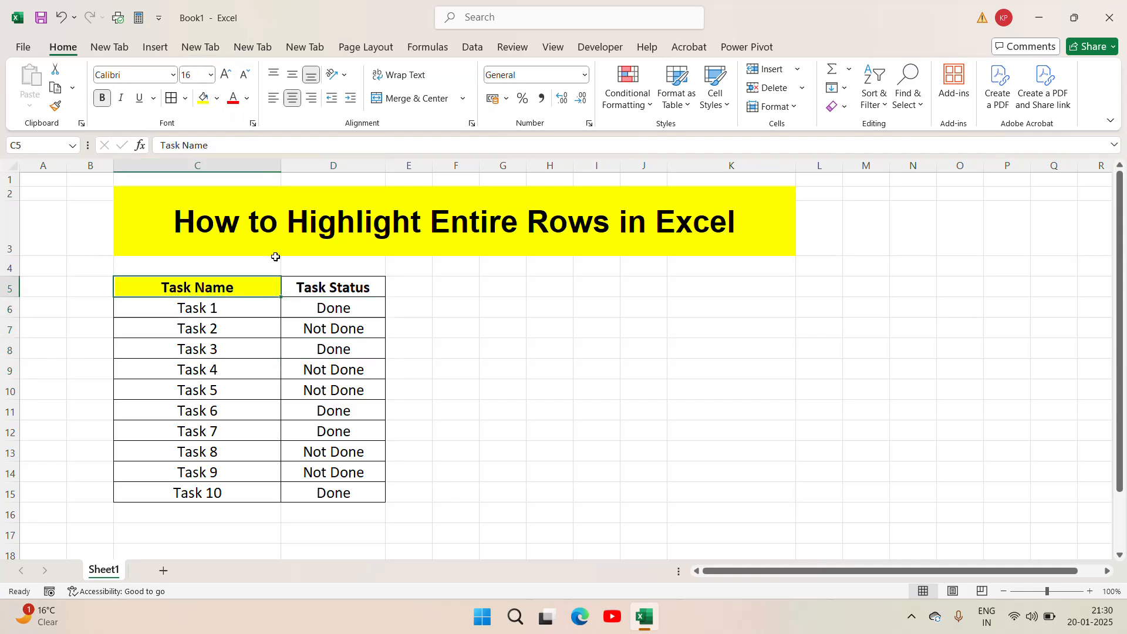
pyautogui.click(352, 295)
pyautogui.click(216, 101)
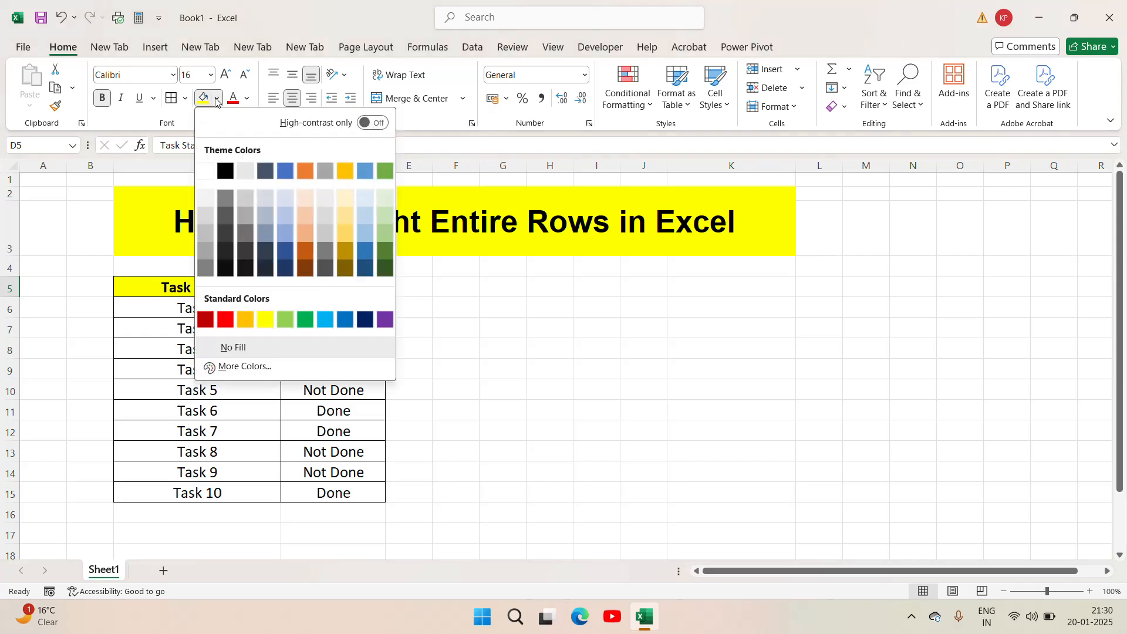
pyautogui.click(307, 171)
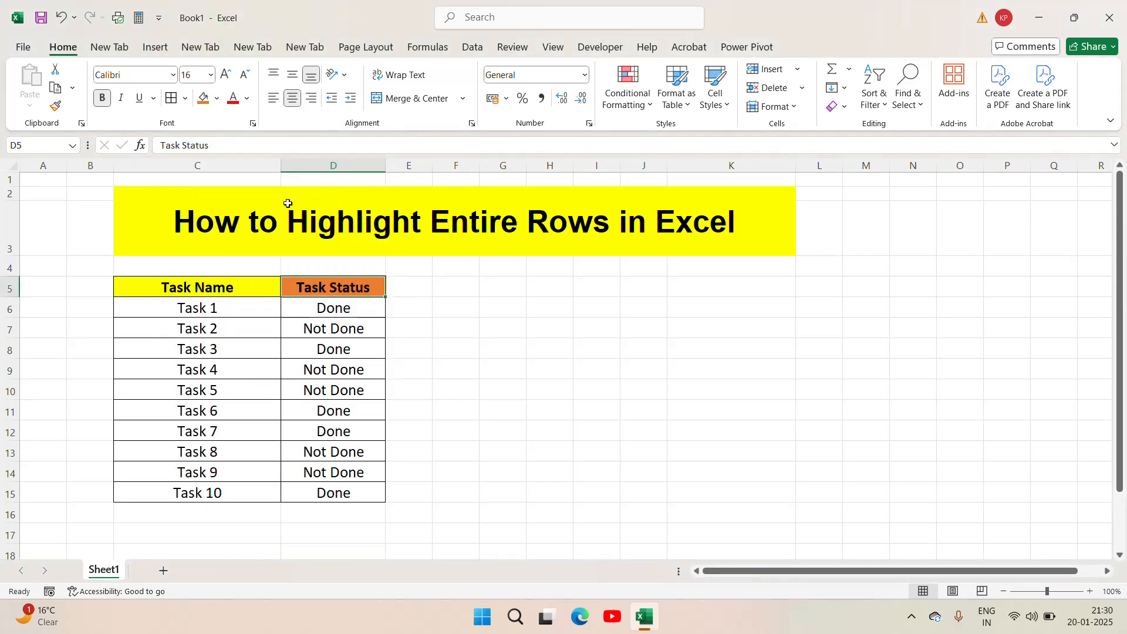
pyautogui.press('Up')
pyautogui.press('Down')
pyautogui.press('Left')
pyautogui.press('Right')
pyautogui.press('Left')
pyautogui.press('Down')
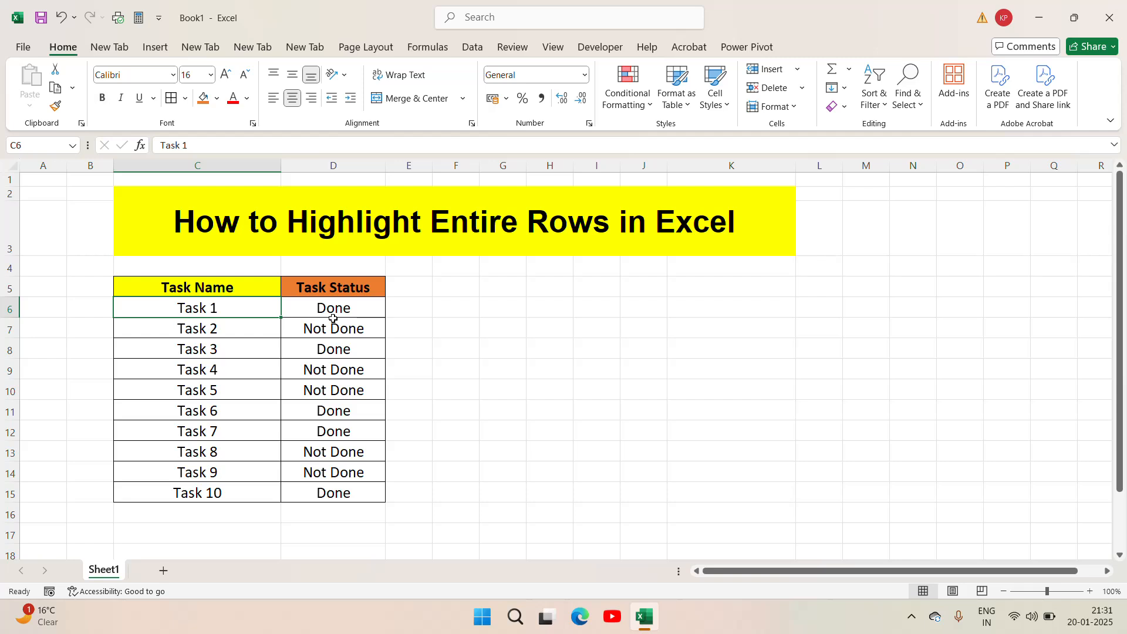
pyautogui.click(338, 248)
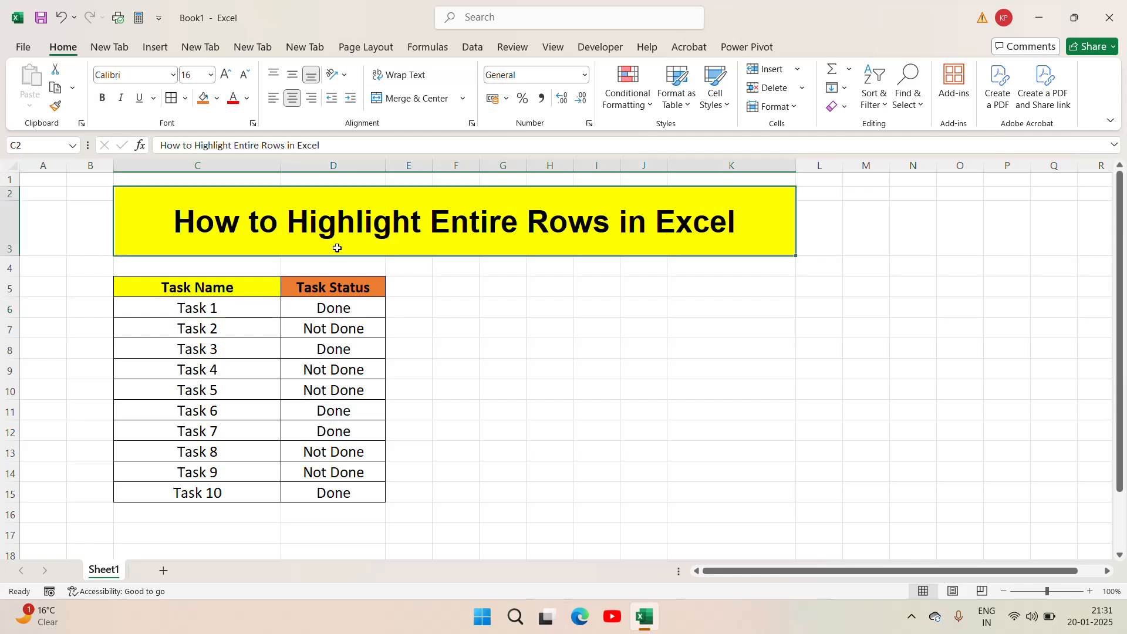
# - Start a new conditional formatting rule for the task rows C6:D15 that uses a formula to determine which cells to format
pyautogui.click(177, 309)
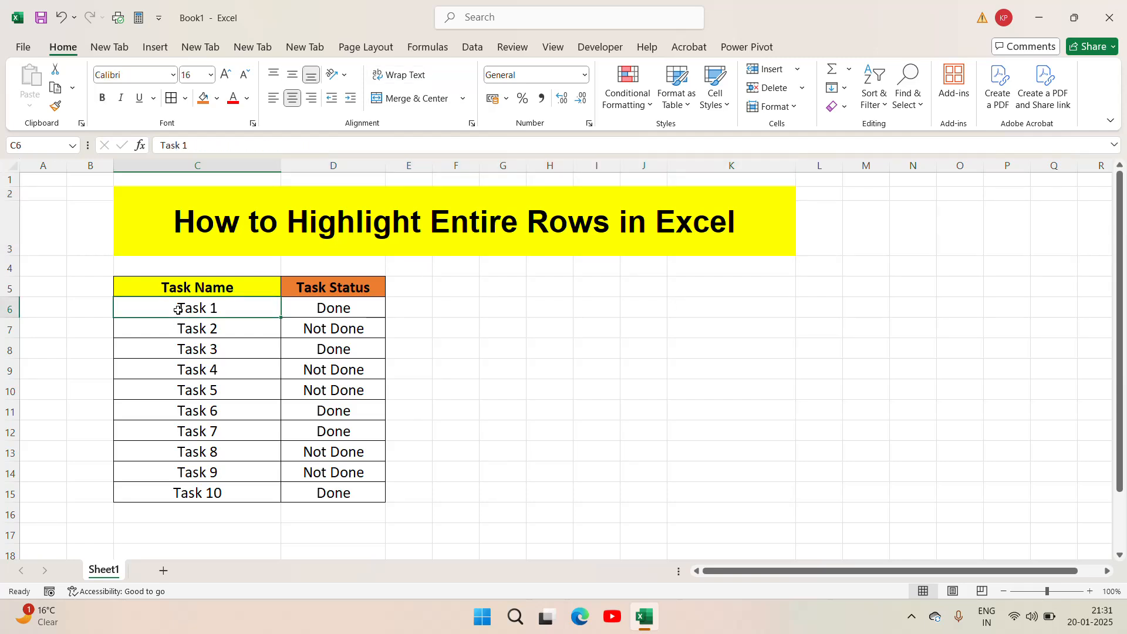
pyautogui.hotkey('shift', 'Right')
pyautogui.hotkey('ctrl', 'shift', 'Down')
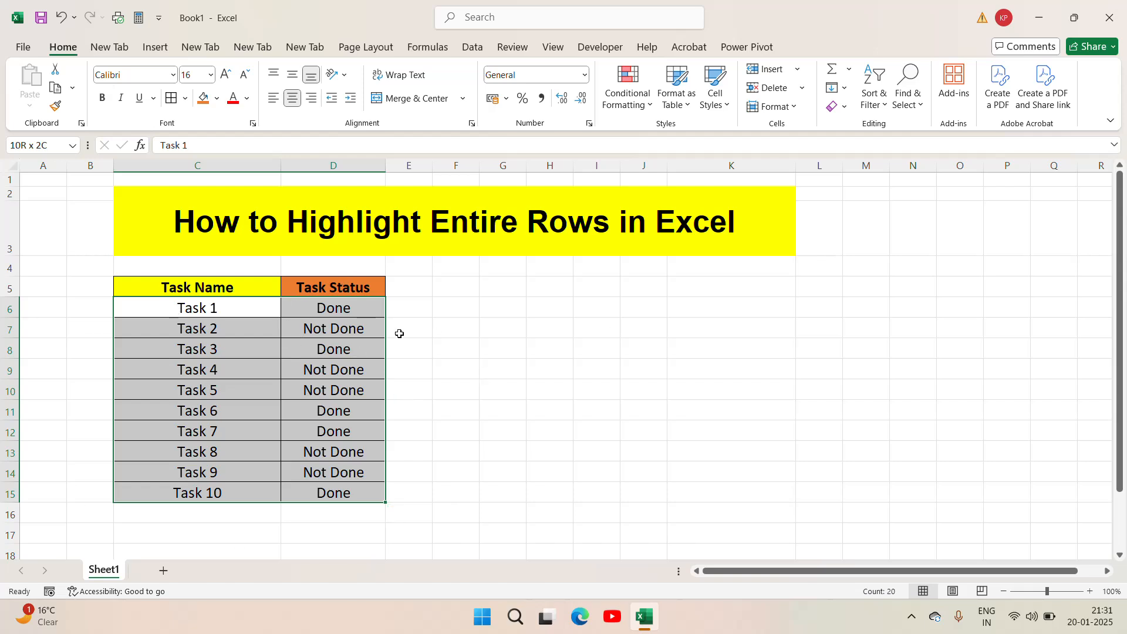
pyautogui.click(651, 106)
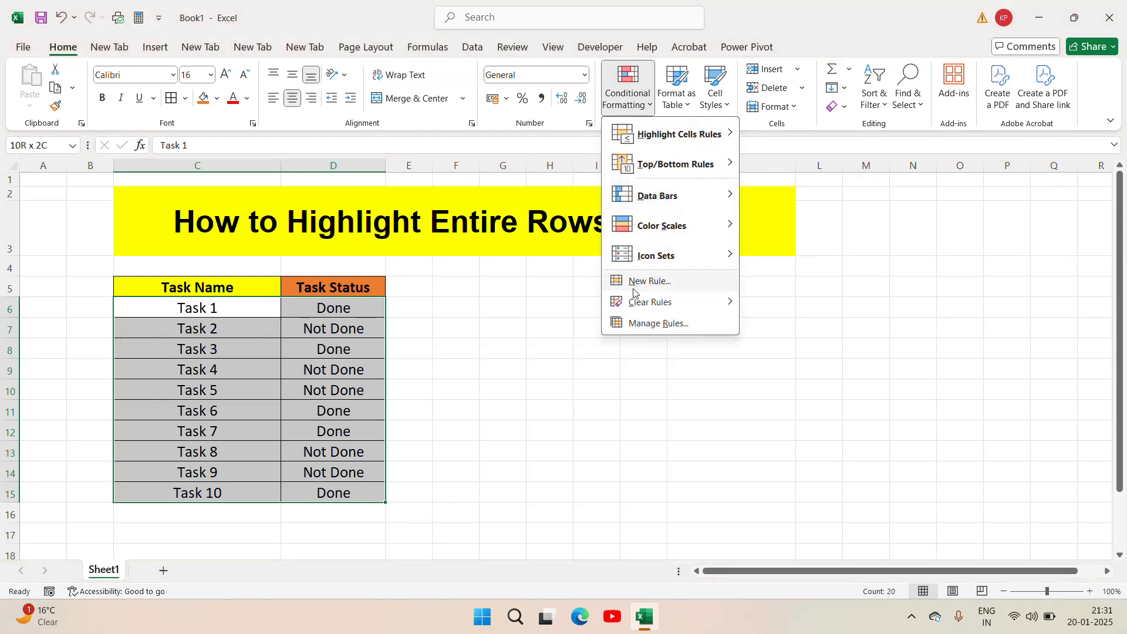
pyautogui.click(665, 287)
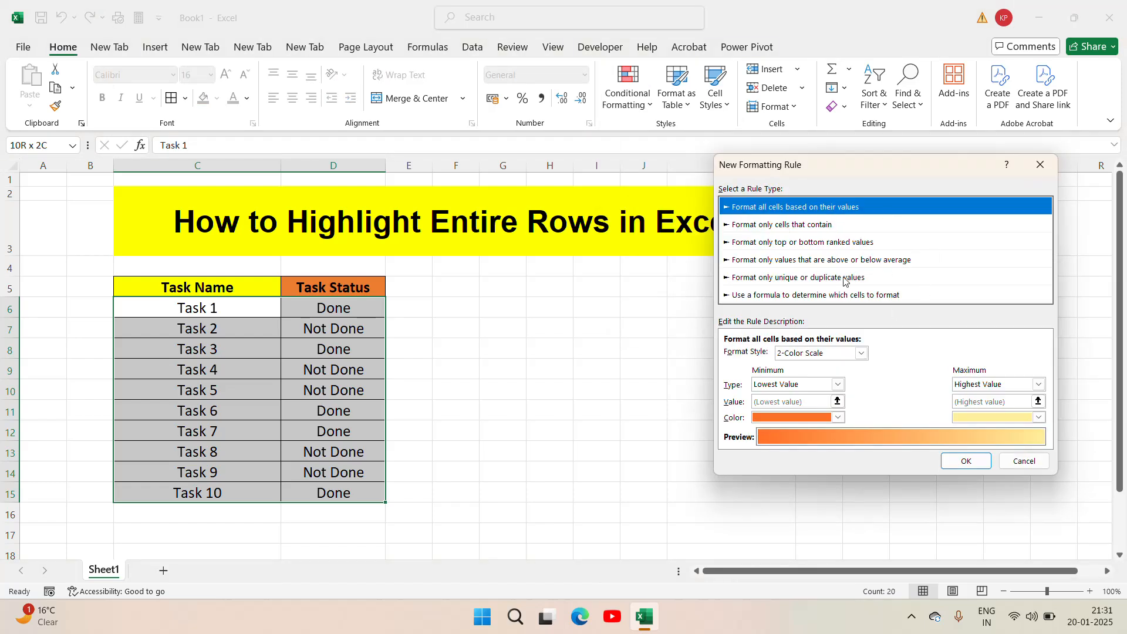
pyautogui.click(789, 295)
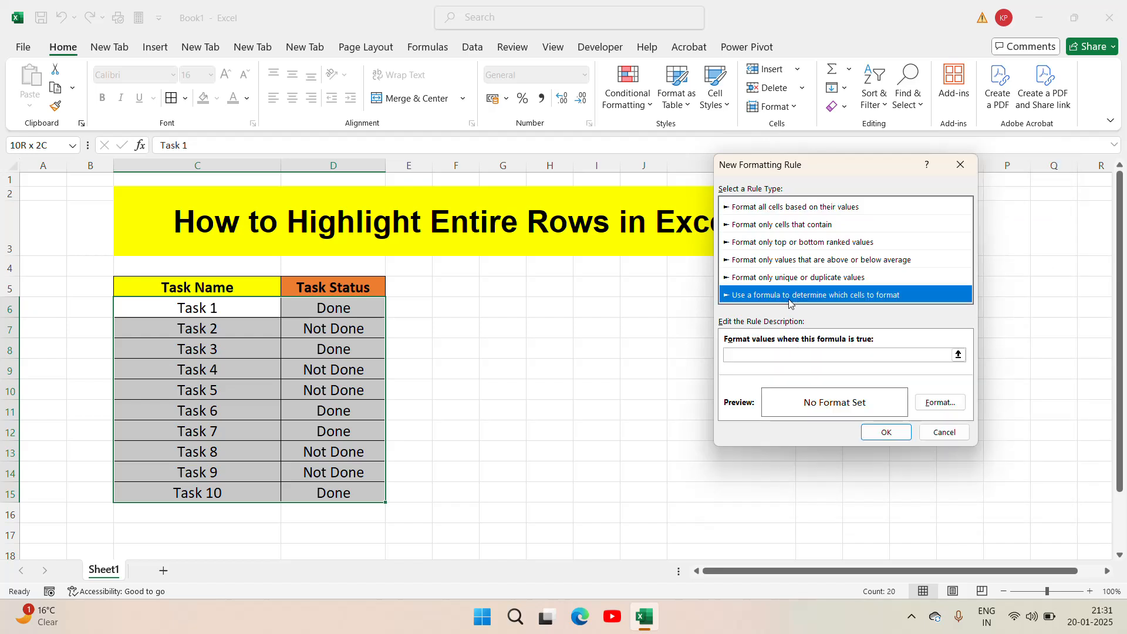
# - Enter =$D6="Done" as the formula of the new formatting rule
pyautogui.click(761, 360)
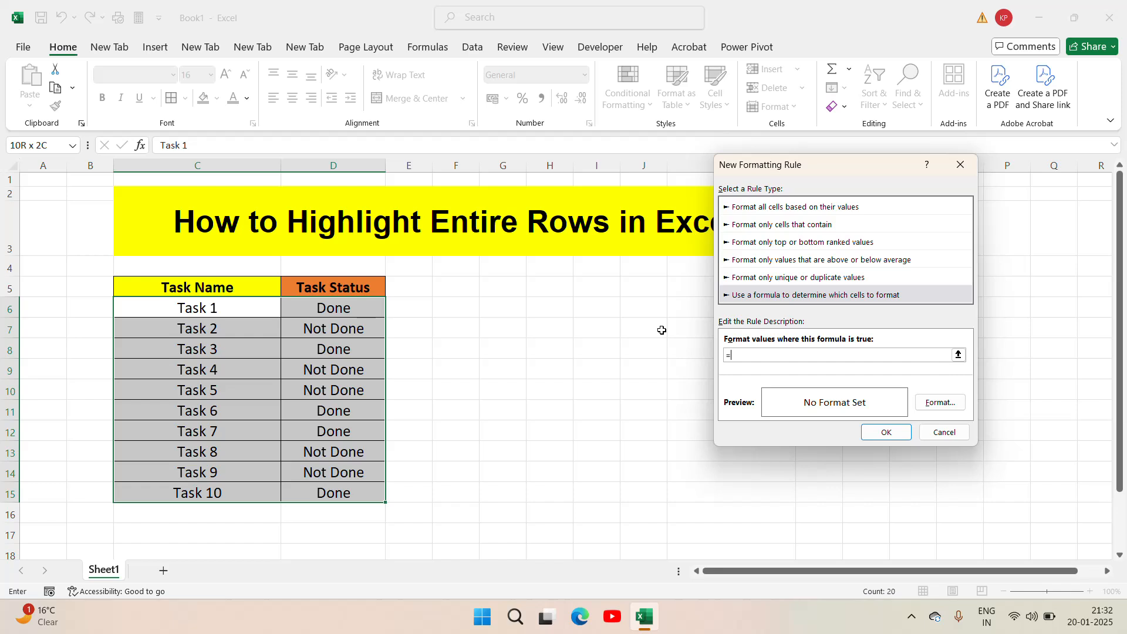
pyautogui.write('$D6')
pyautogui.write('=')
pyautogui.write('"Done"')
# - Give the "Done" rule a green background fill and apply it to the task rows
pyautogui.click(952, 403)
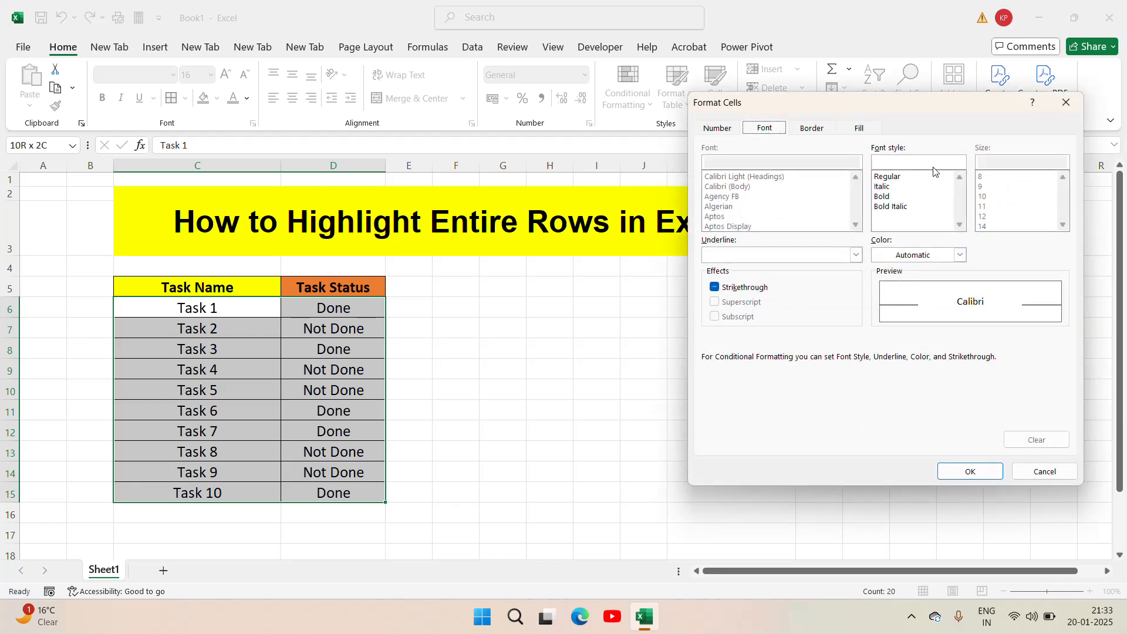
pyautogui.click(870, 131)
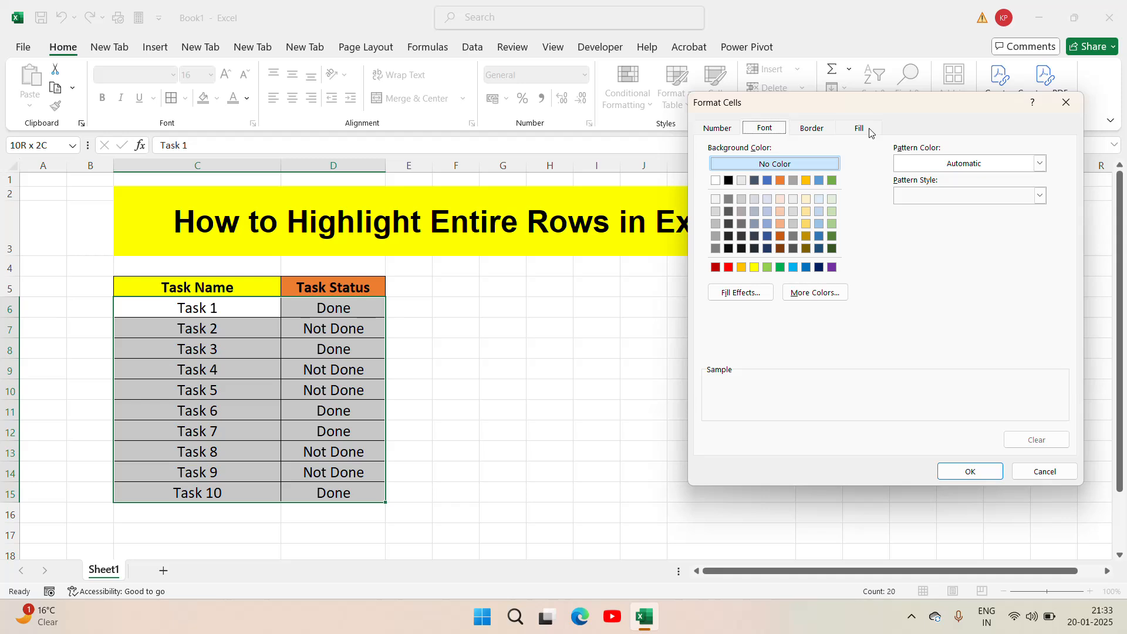
pyautogui.click(869, 130)
pyautogui.click(780, 268)
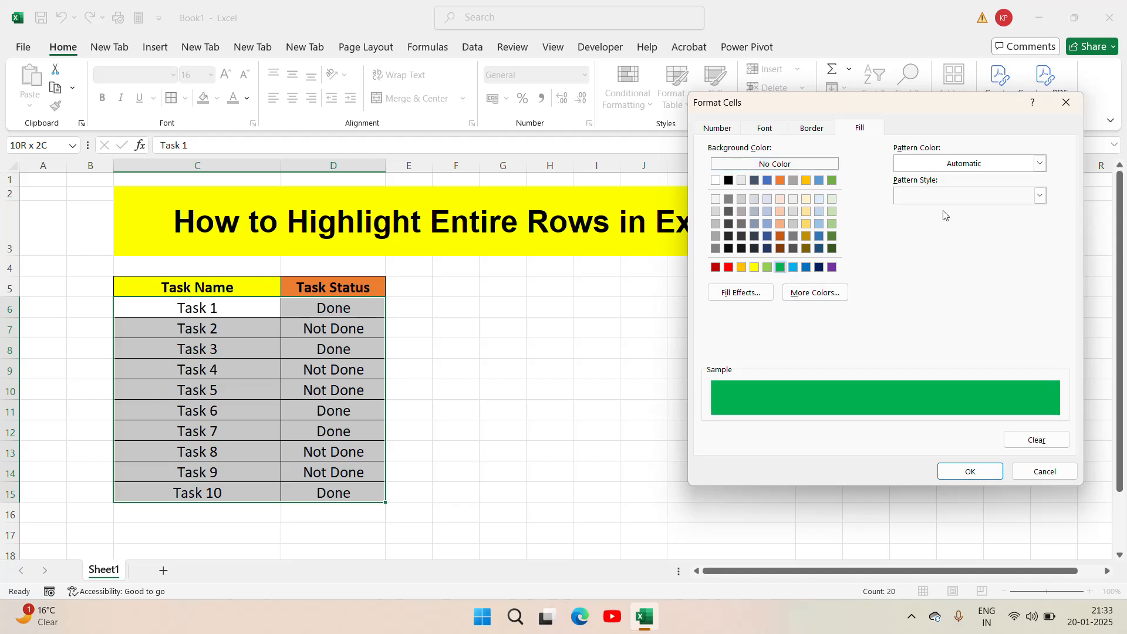
pyautogui.click(971, 472)
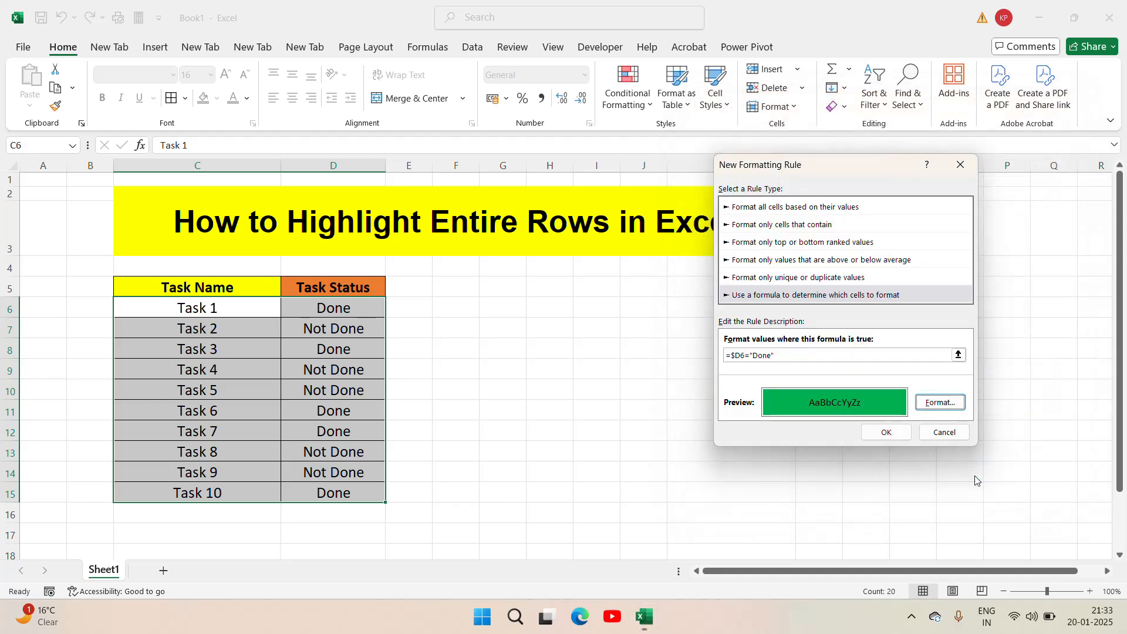
pyautogui.click(886, 435)
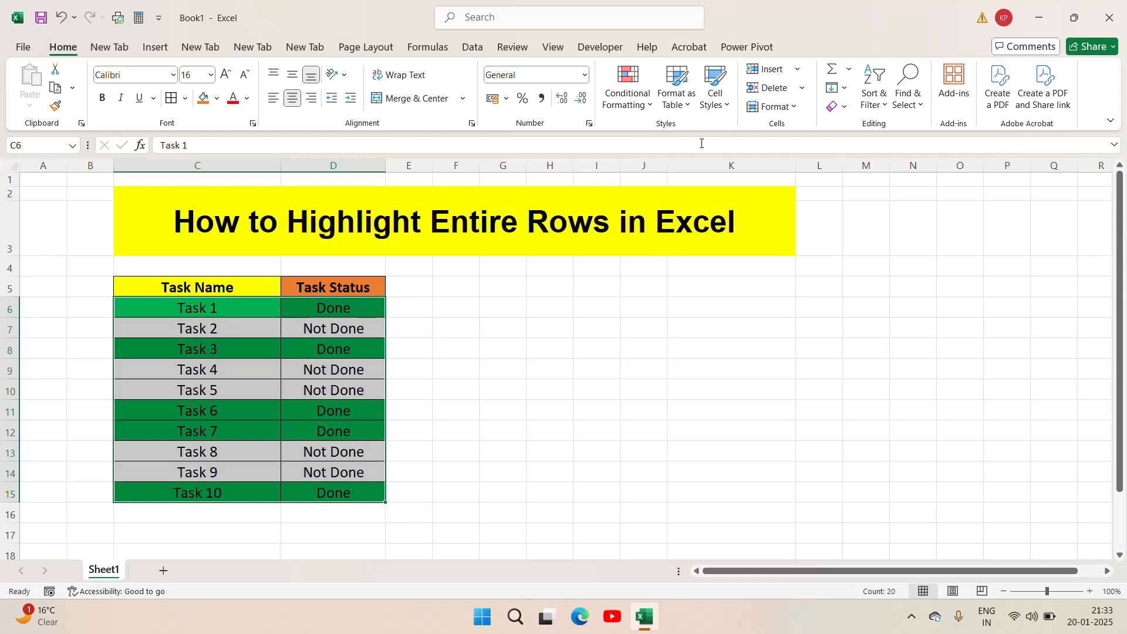
# - Start a second formula-based formatting rule for the same task rows with the formula =$D6="Not Done"
pyautogui.click(650, 105)
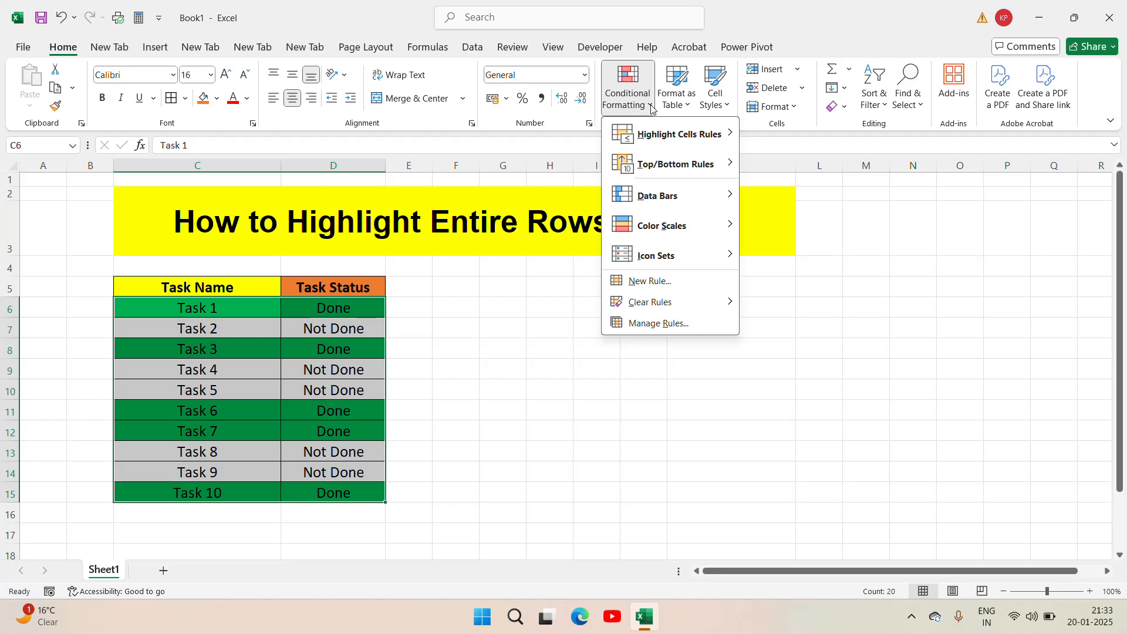
pyautogui.click(649, 281)
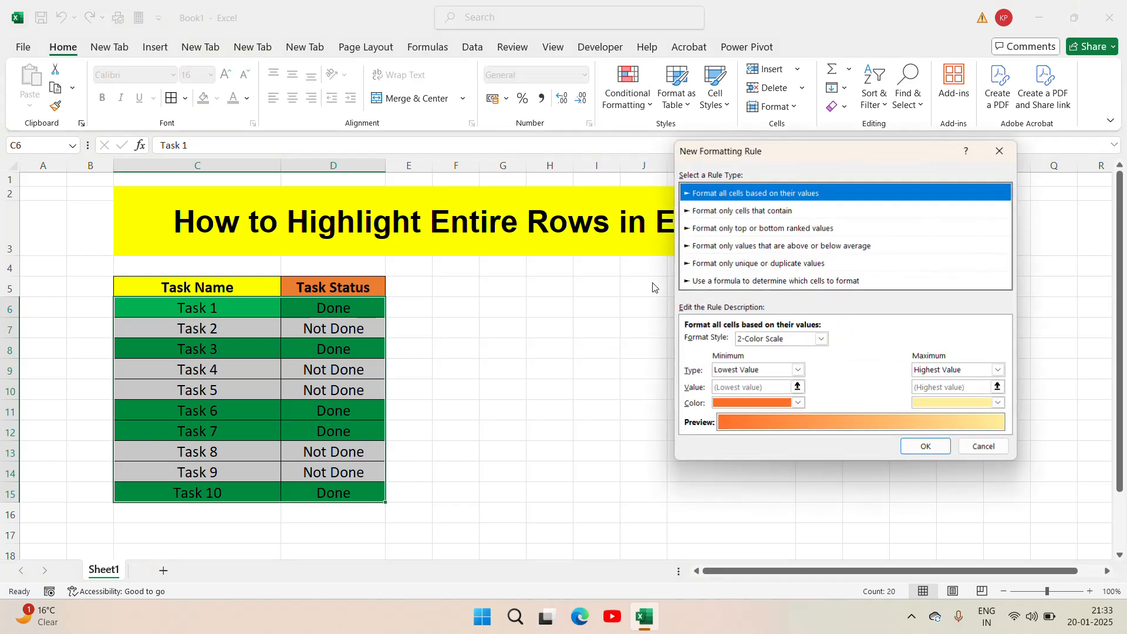
pyautogui.click(731, 281)
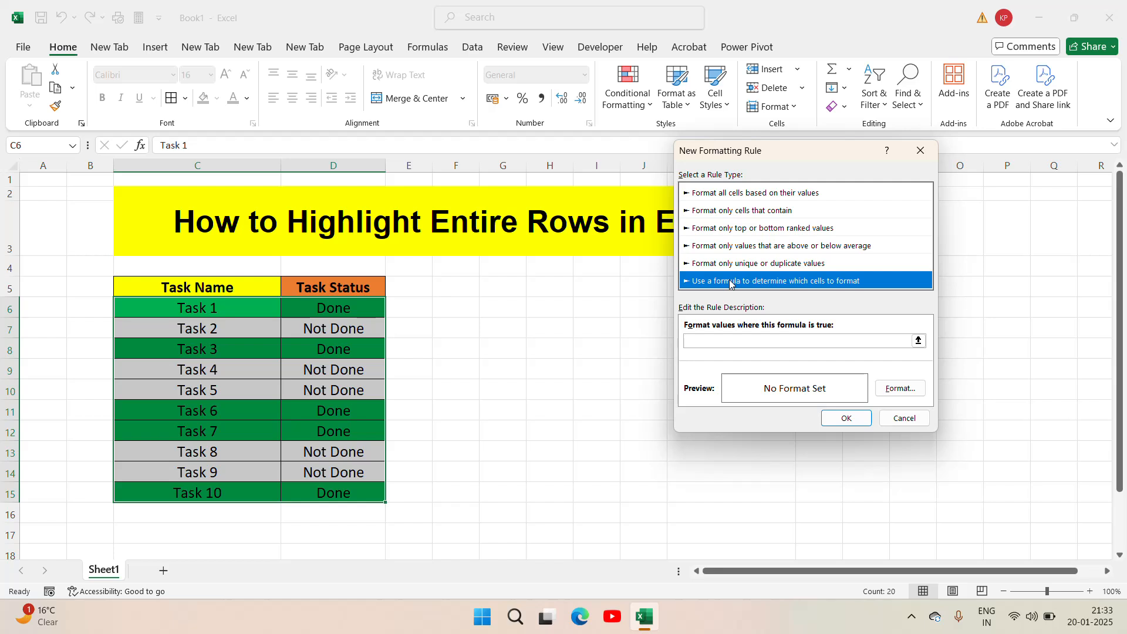
pyautogui.click(734, 343)
pyautogui.write('=')
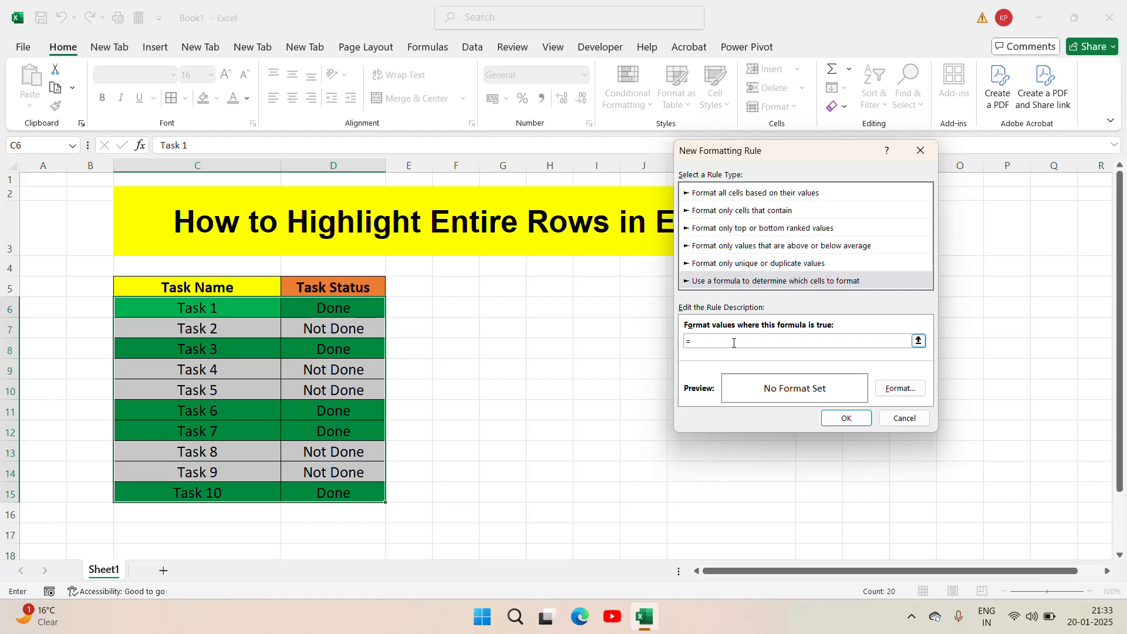
pyautogui.write('$D6="Not Done"')
# - Give the "Not Done" rule a red background fill and apply it to the task rows
pyautogui.click(899, 392)
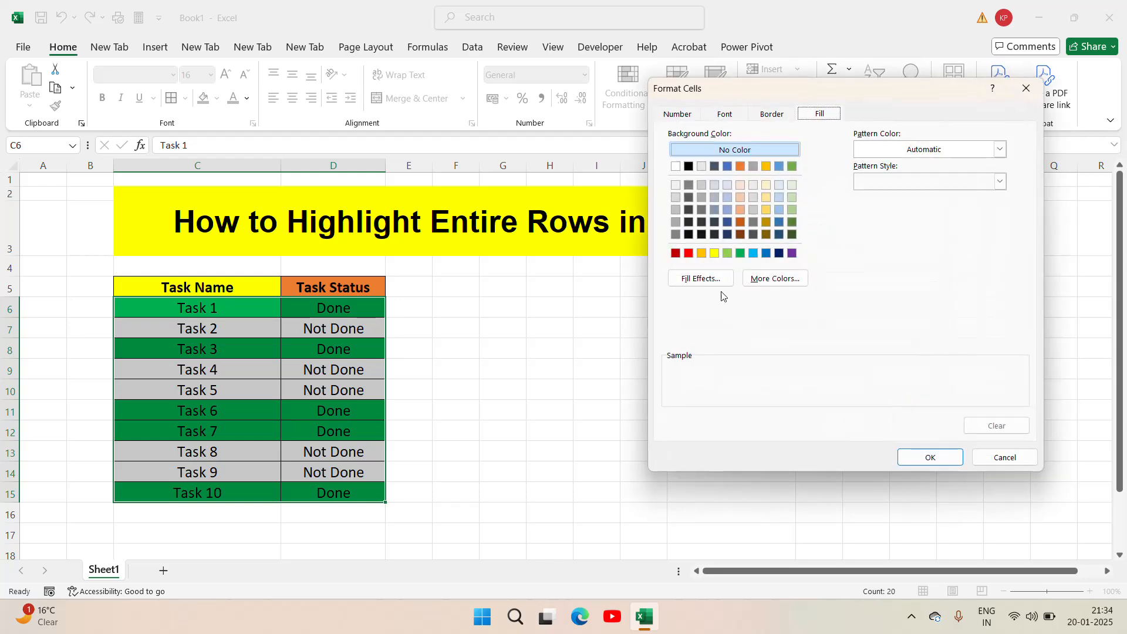
pyautogui.click(689, 254)
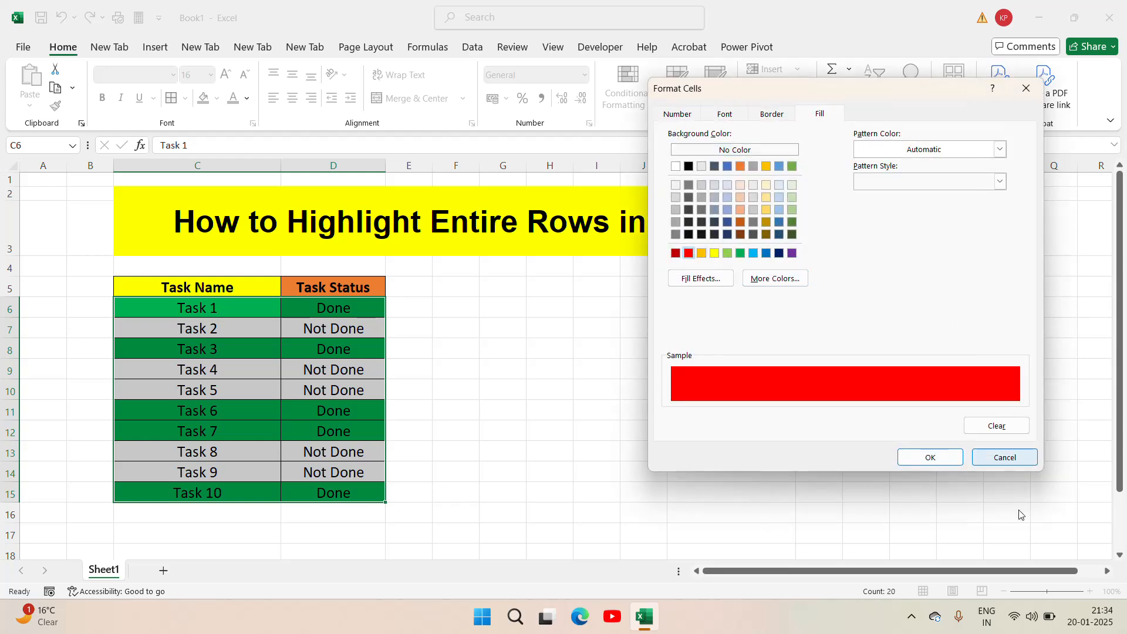
pyautogui.click(929, 457)
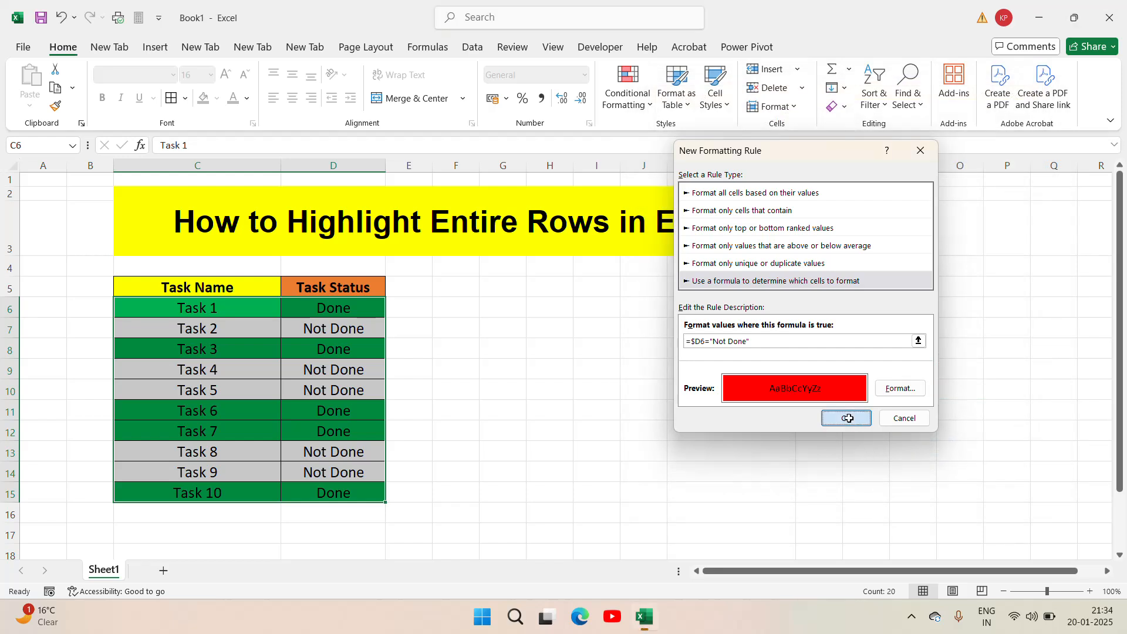
pyautogui.click(849, 419)
pyautogui.click(848, 414)
# - Check the row highlighting against the status of Task 1 and Task 2
pyautogui.click(309, 354)
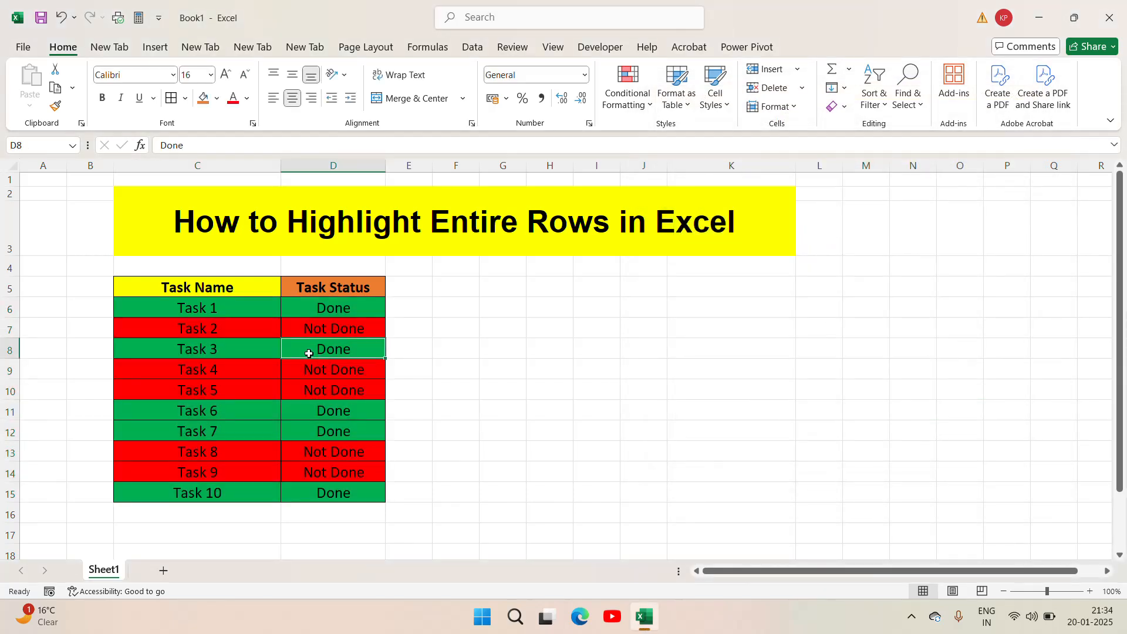
pyautogui.press('Up')
pyautogui.press('Up')
pyautogui.press('Left')
pyautogui.press('Right')
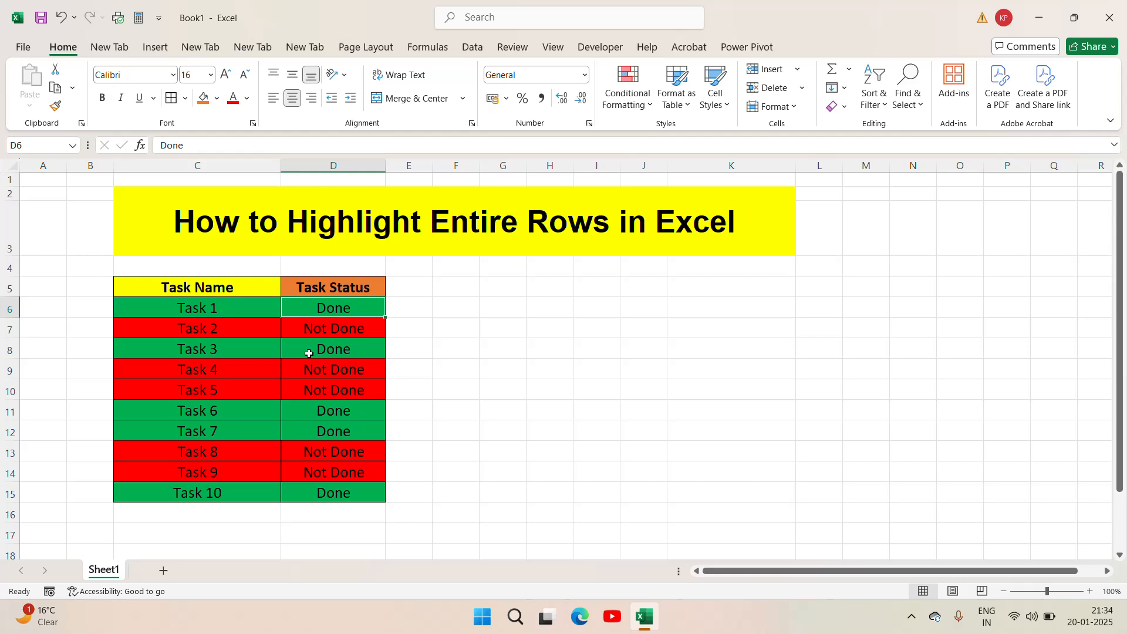
pyautogui.press('Left')
pyautogui.press('Down')
pyautogui.press('Right')
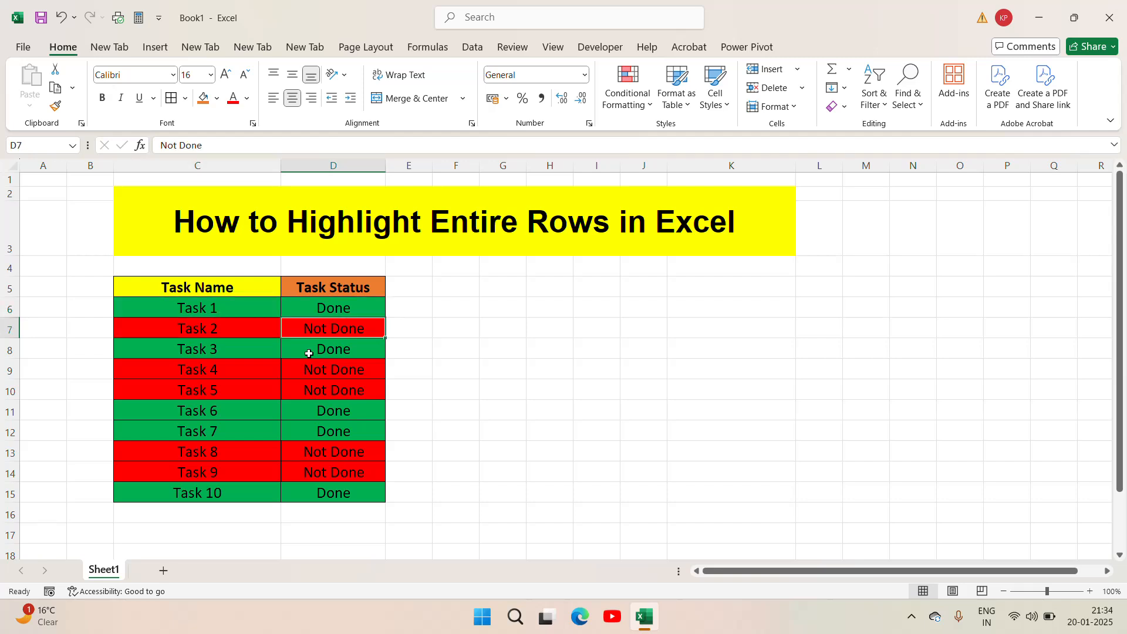
# - Compare the row highlighting with the task status further down the table, including Task 4, Task 5 and Task 8
pyautogui.press('Left')
pyautogui.press('Down')
pyautogui.press('Down')
pyautogui.press('Down')
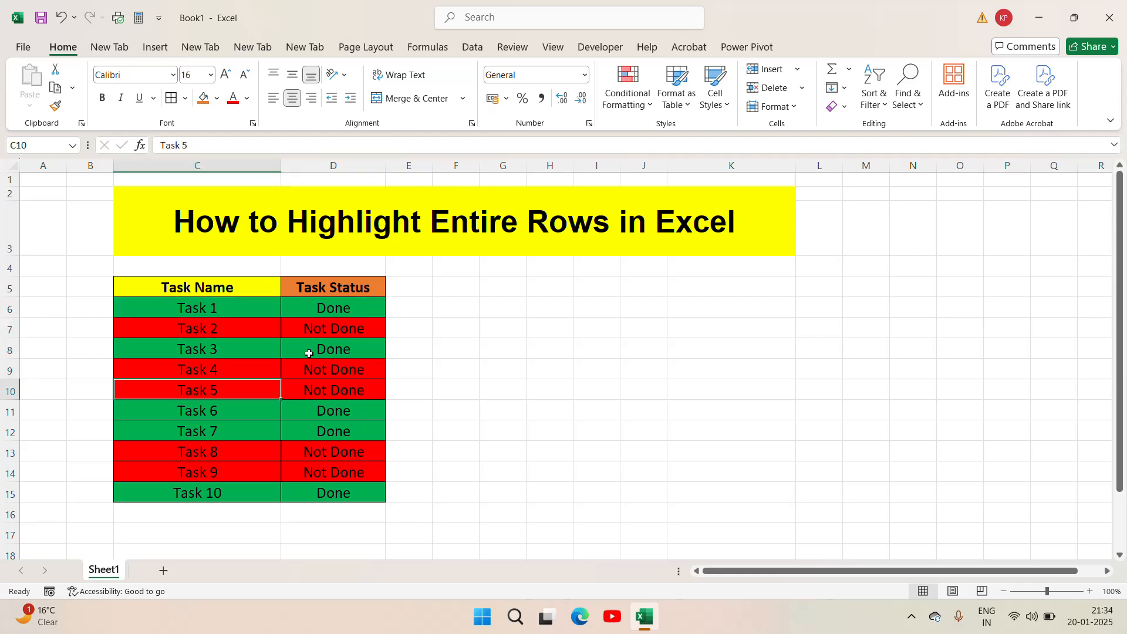
pyautogui.press('Right')
pyautogui.press('Up')
pyautogui.press('Left')
pyautogui.press('Down')
pyautogui.press('Down')
pyautogui.press('Down')
pyautogui.press('Down')
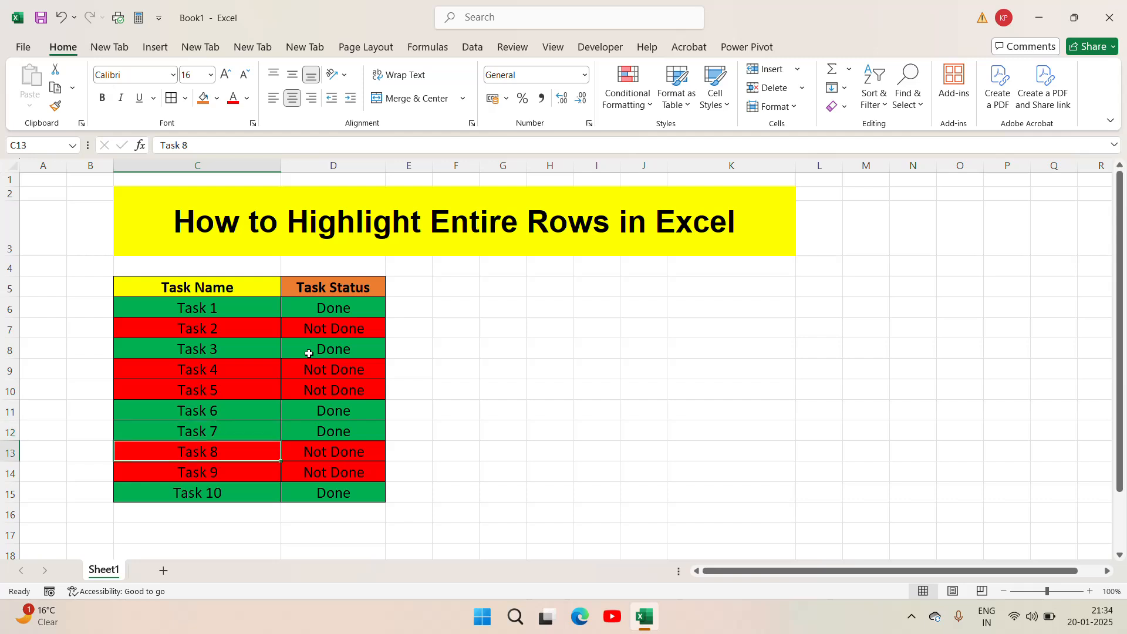
pyautogui.press('Up')
pyautogui.press('Up')
pyautogui.press('Up')
pyautogui.press('Up')
pyautogui.press('Up')
pyautogui.press('Up')
pyautogui.press('Up')
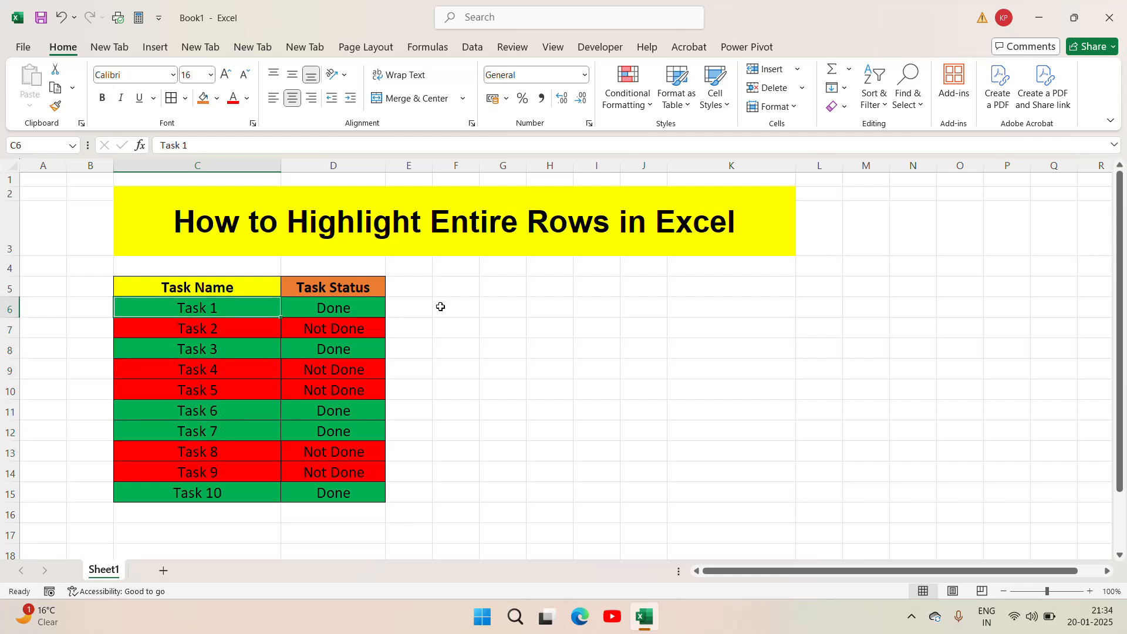
pyautogui.click(355, 315)
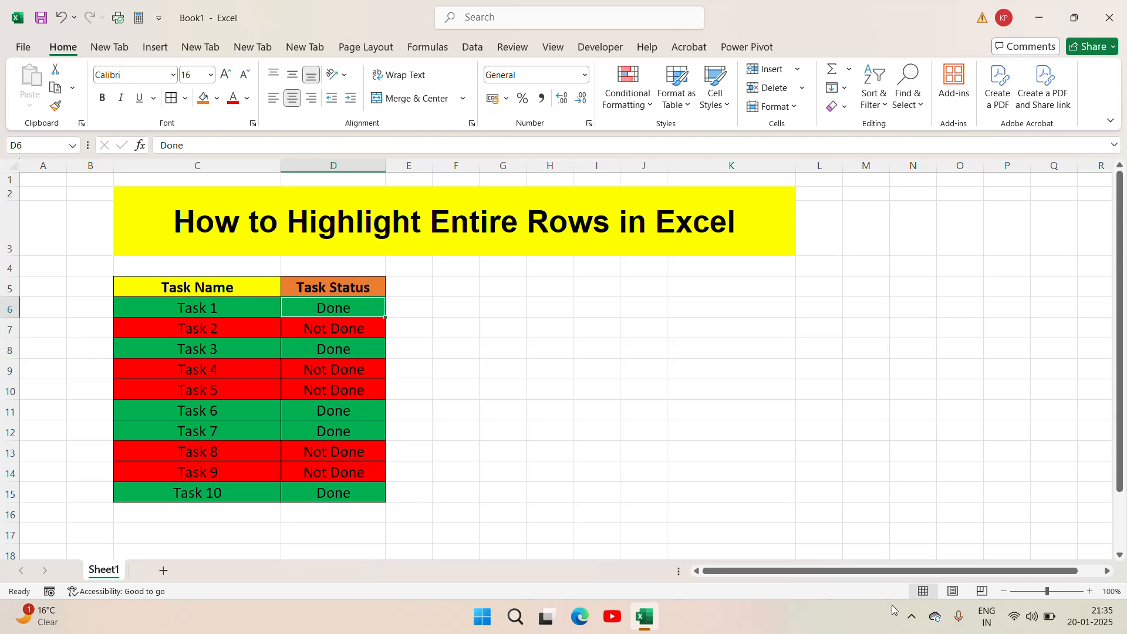
pyautogui.click(911, 620)
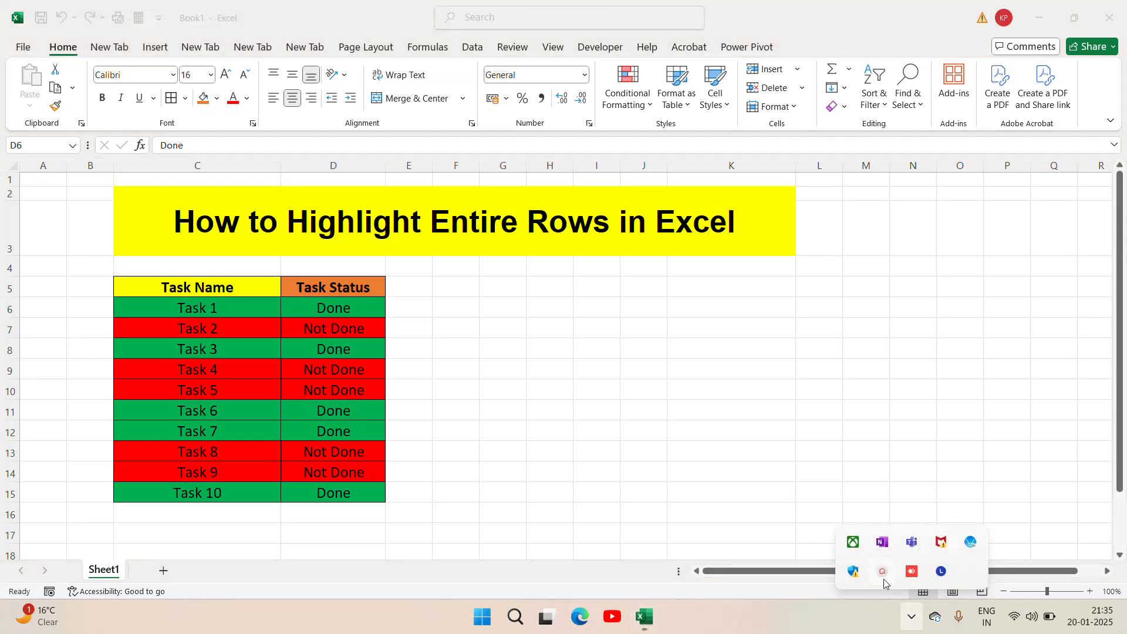
pyautogui.click(883, 579)
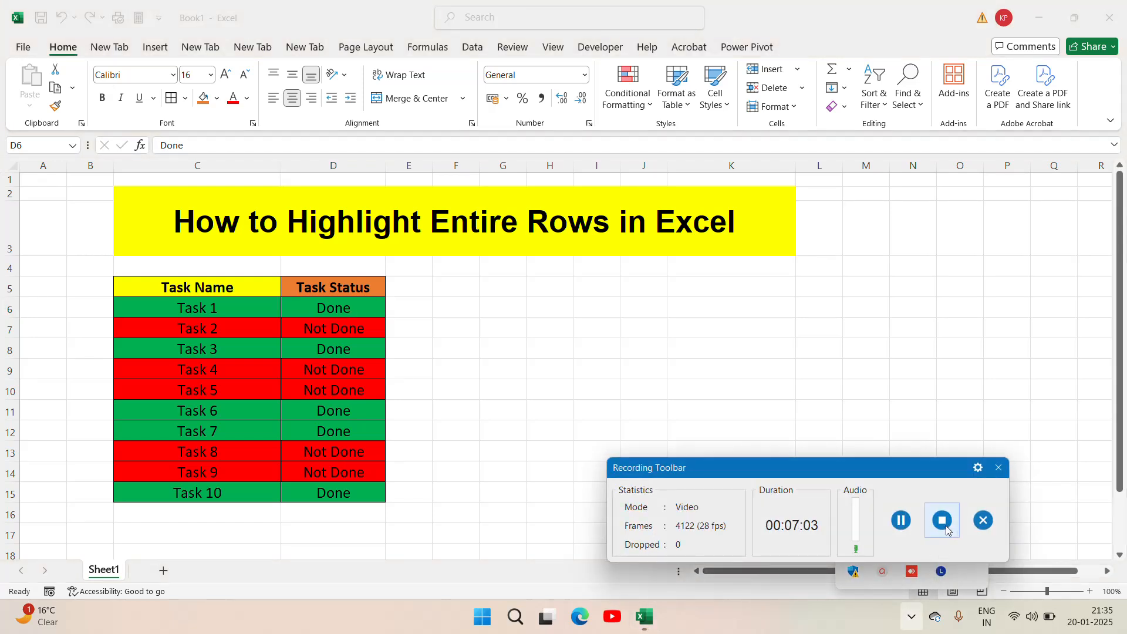